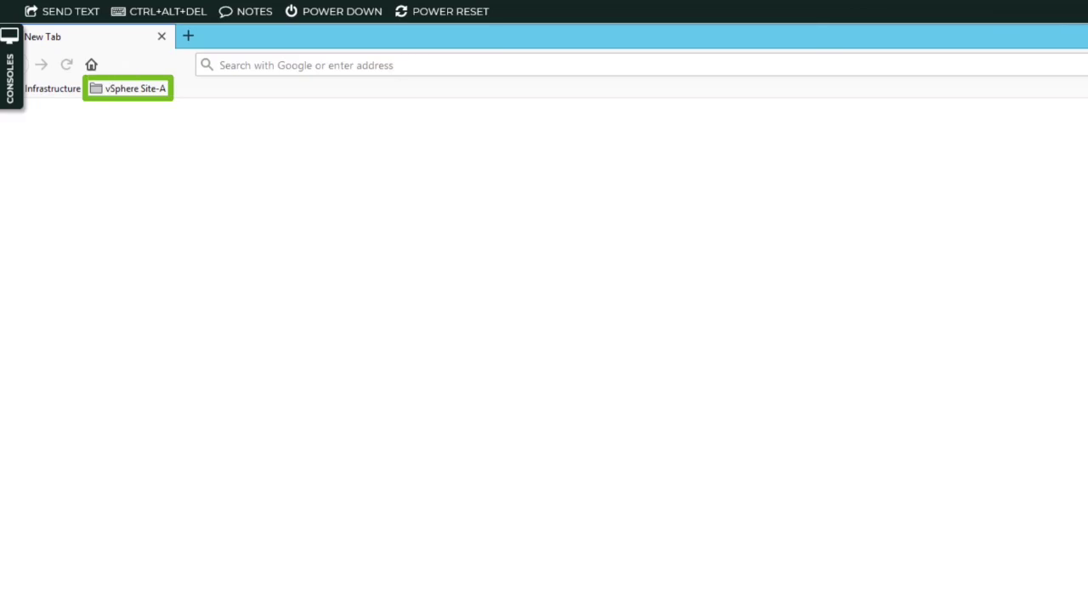
# Open the vSphere Client for SA-VCSA-01 and log in with the administrator's user name and password.
pyautogui.click(159, 92)
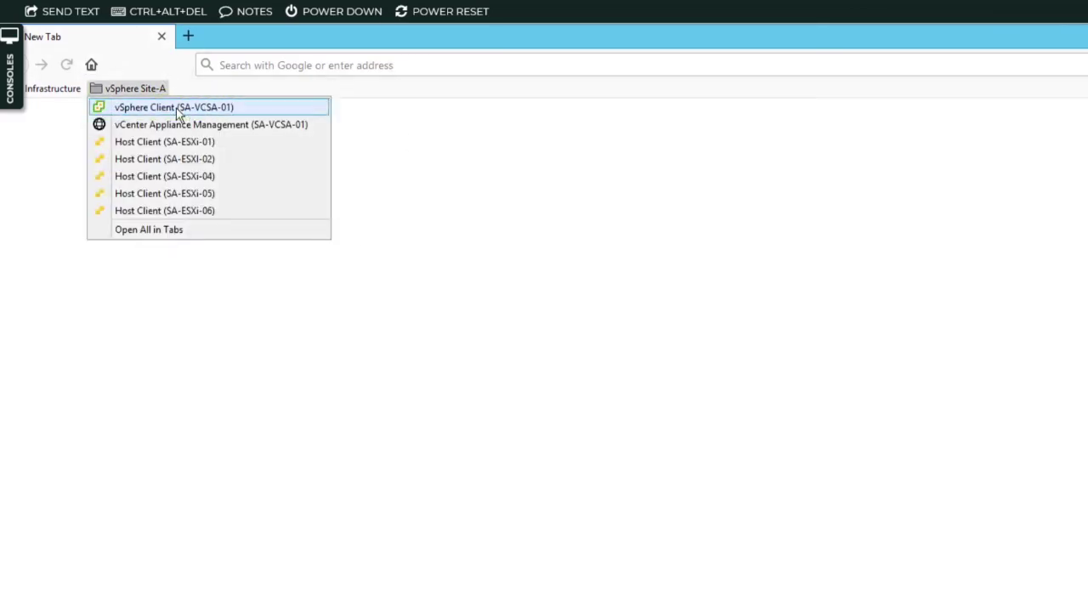
pyautogui.click(177, 107)
pyautogui.click(194, 405)
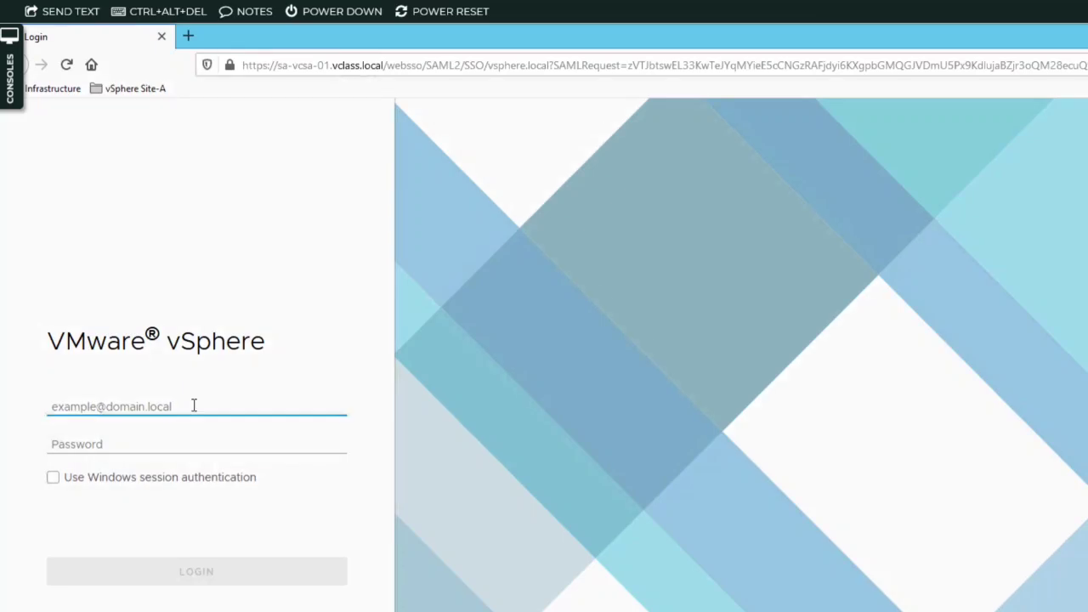
pyautogui.write('admin')
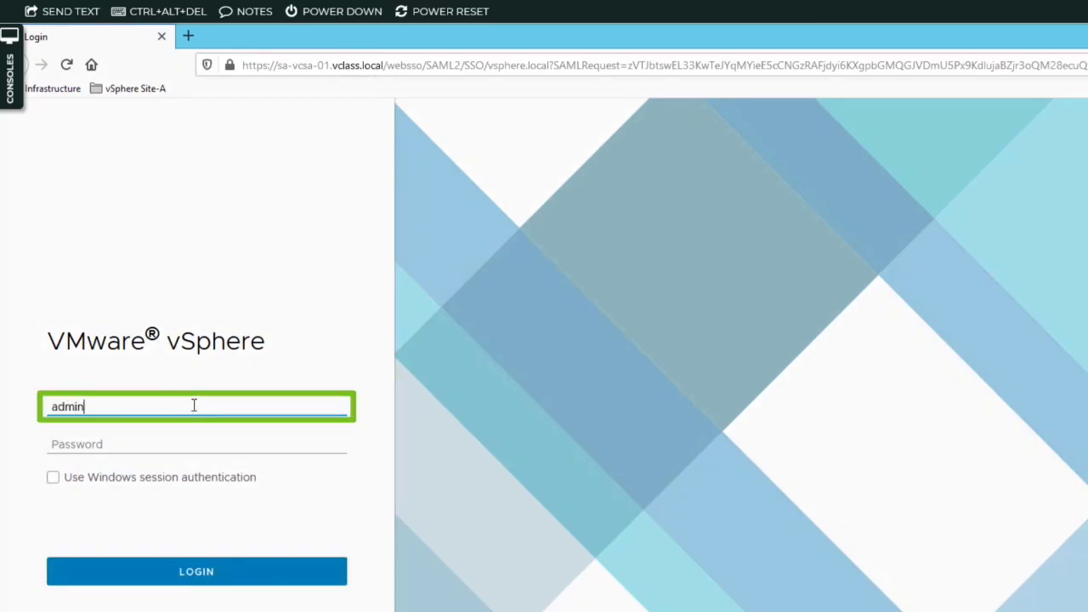
pyautogui.write('istrator@vsphere')
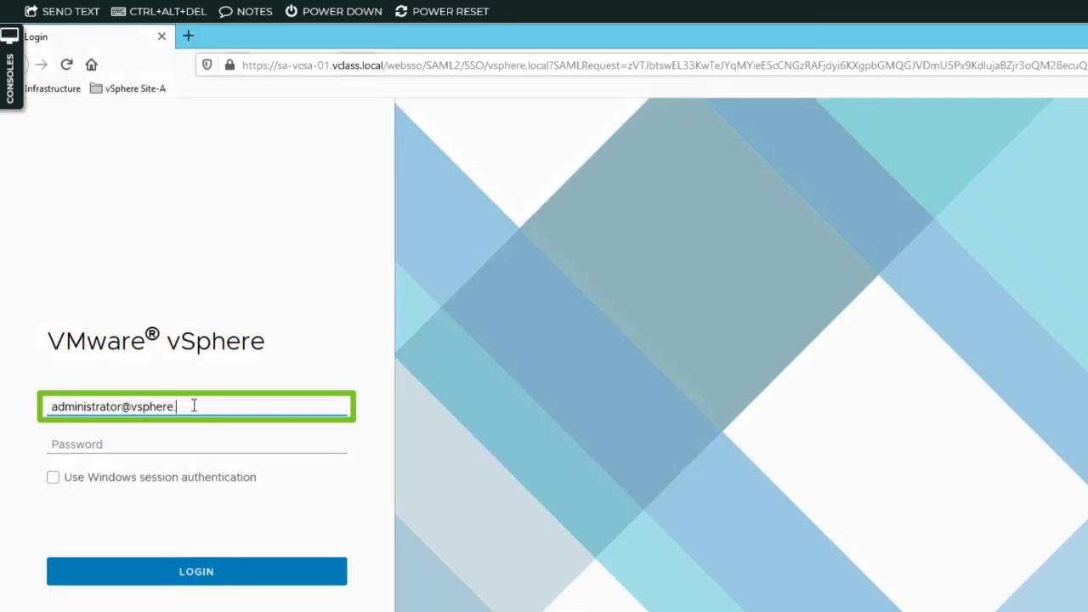
pyautogui.write('.local')
pyautogui.press('Tab')
pyautogui.write('VM')
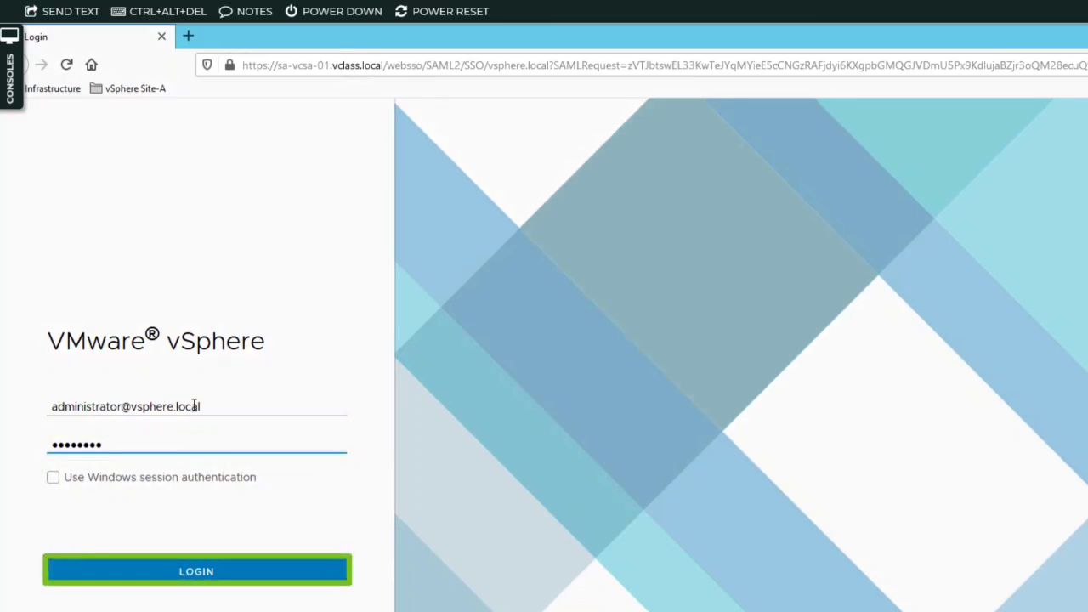
pyautogui.click(292, 569)
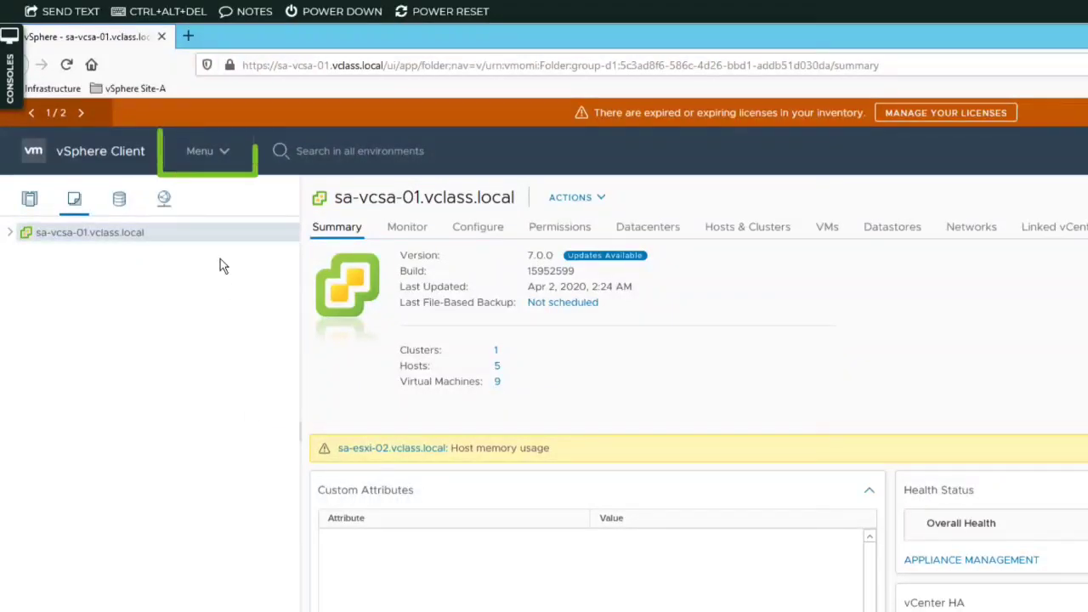
# Show the VMs and Templates inventory and expand sa-vcsa-01.vclass.local, ICM-Datacenter and the Lab VMs folder.
pyautogui.click(225, 153)
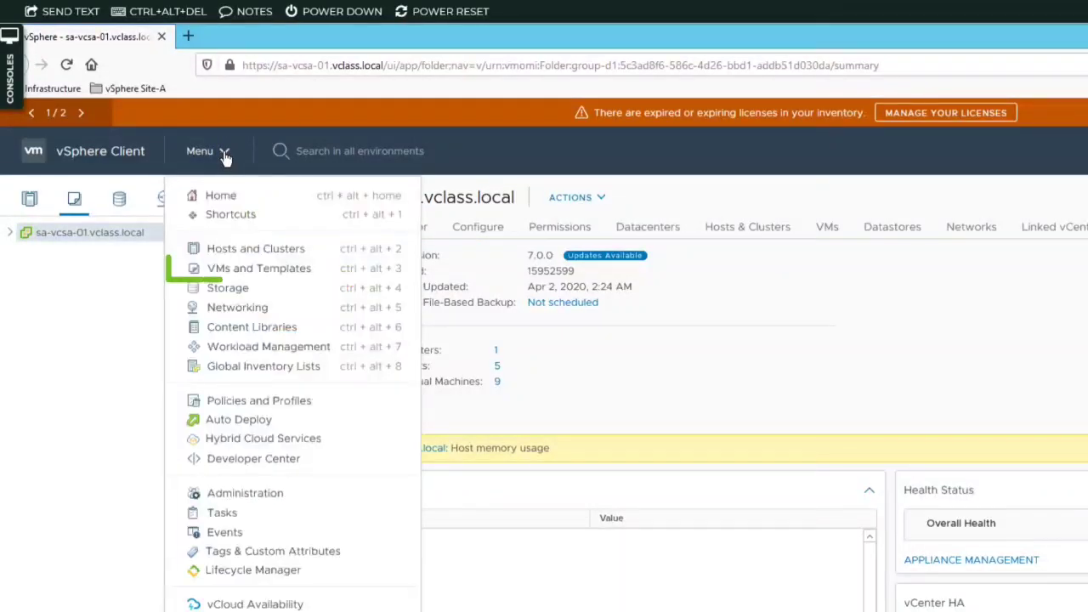
pyautogui.click(228, 270)
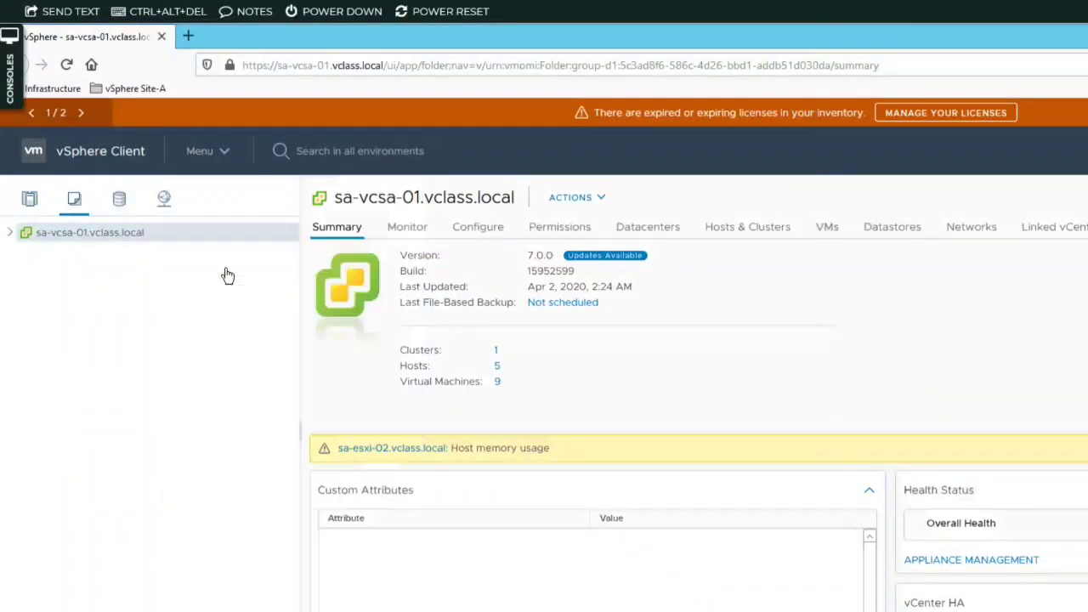
pyautogui.click(10, 232)
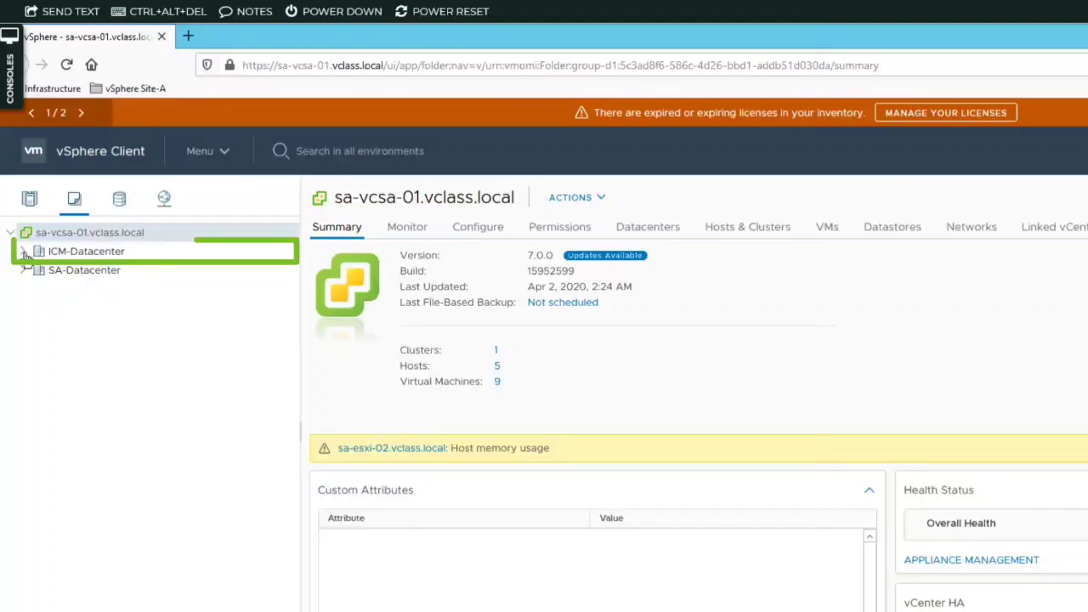
pyautogui.click(23, 252)
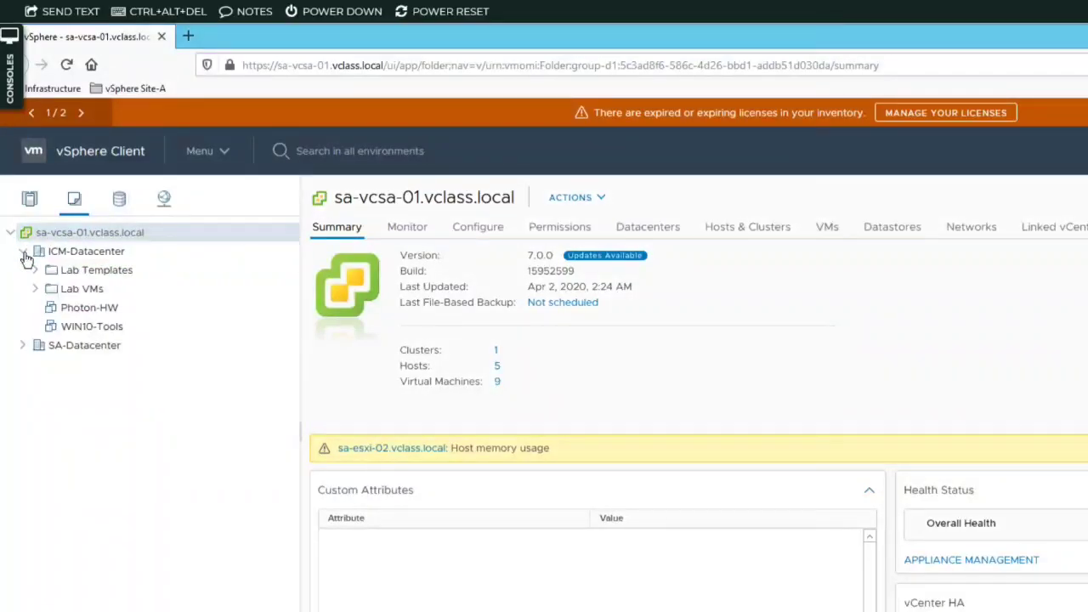
pyautogui.click(35, 289)
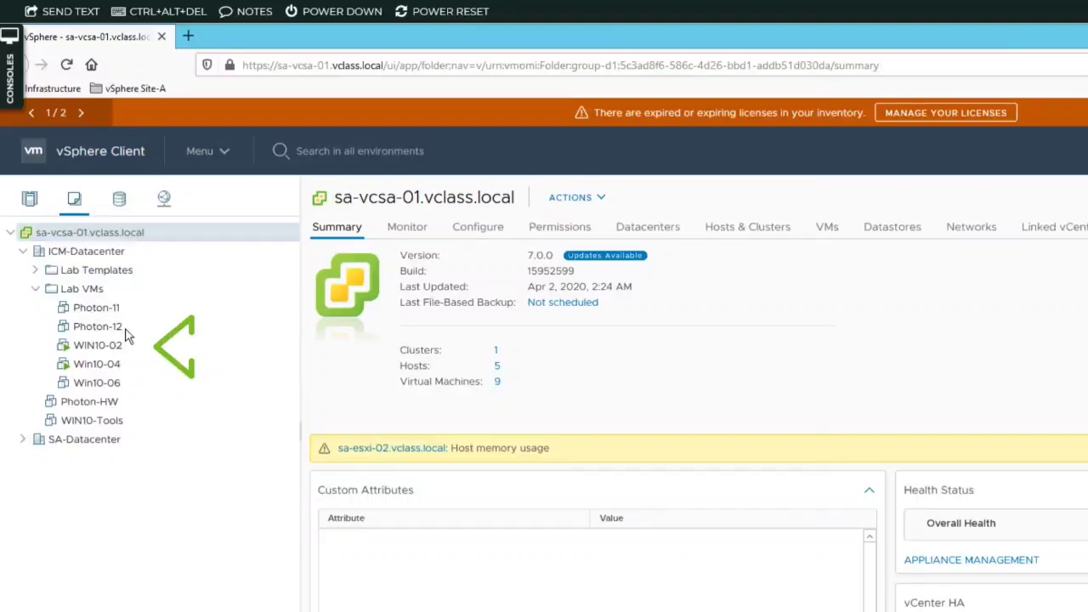
# Launch the web console of the WIN10-02 virtual machine to check its desktop, and return to the vSphere Client.
pyautogui.click(190, 345)
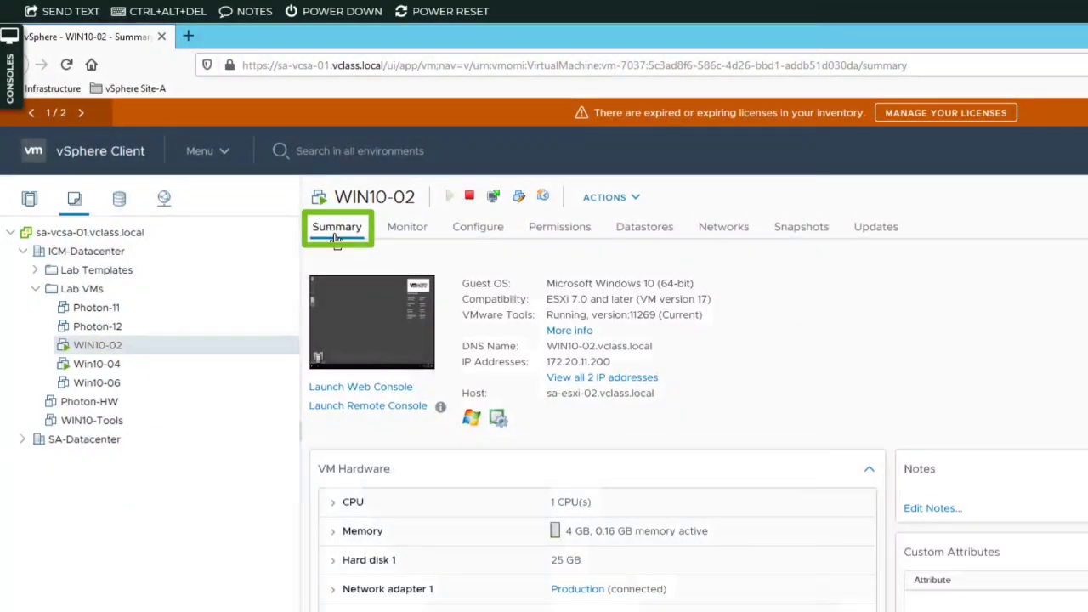
pyautogui.click(391, 389)
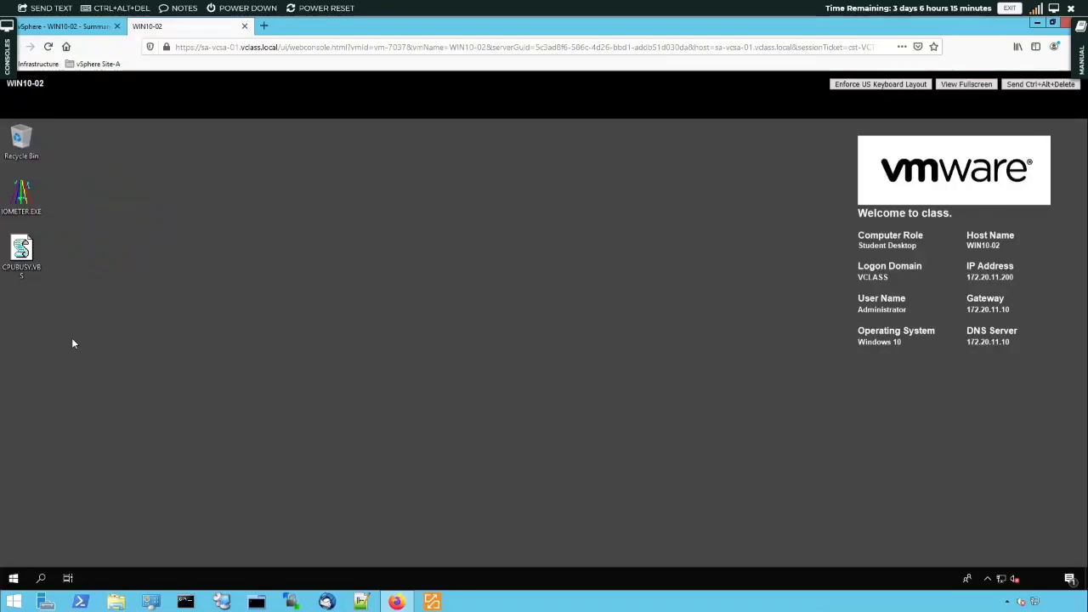
pyautogui.click(71, 28)
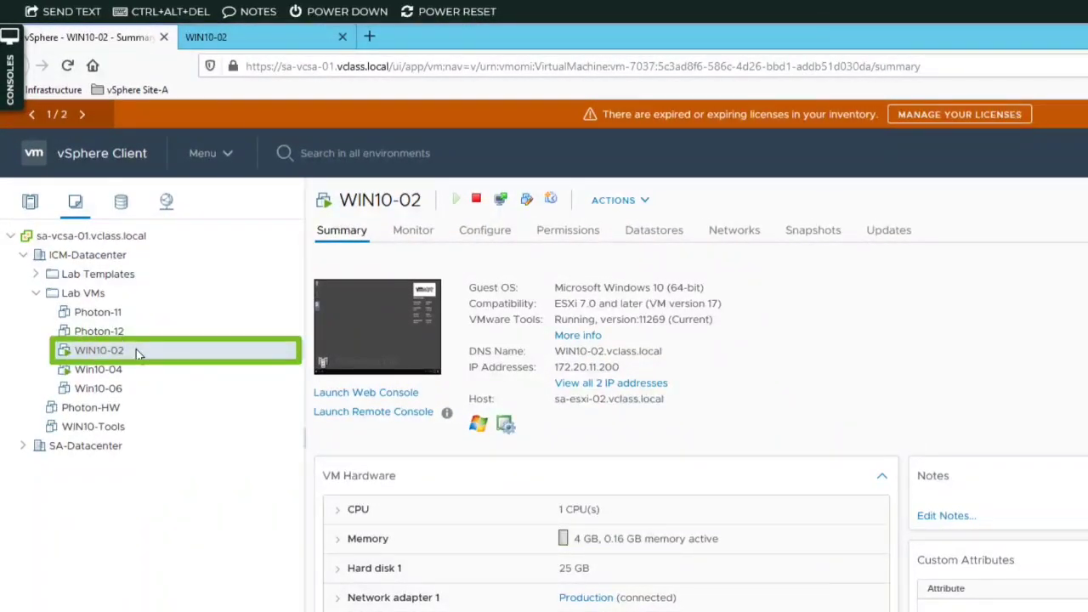
# Start taking a snapshot of the WIN10-02 virtual machine and name it "With iometer and cpubusy".
pyautogui.rightClick(136, 349)
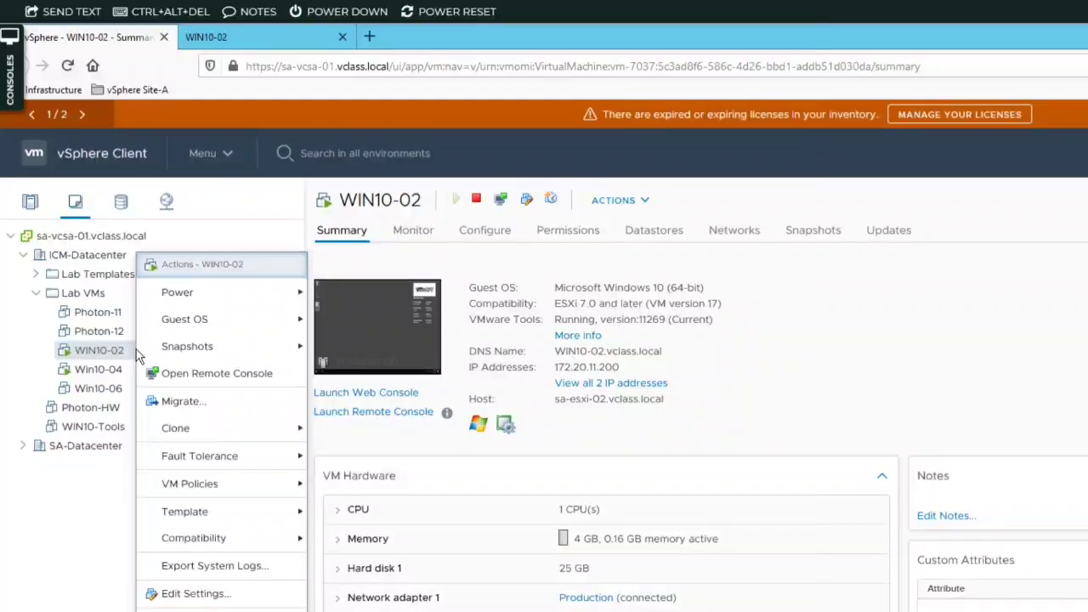
pyautogui.moveTo(238, 350)
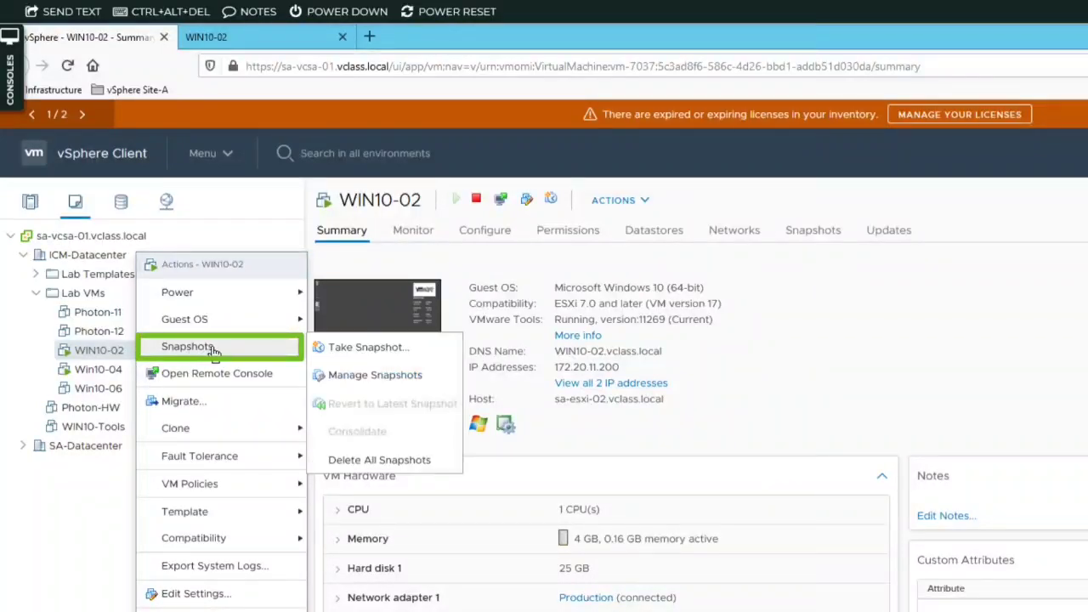
pyautogui.click(358, 348)
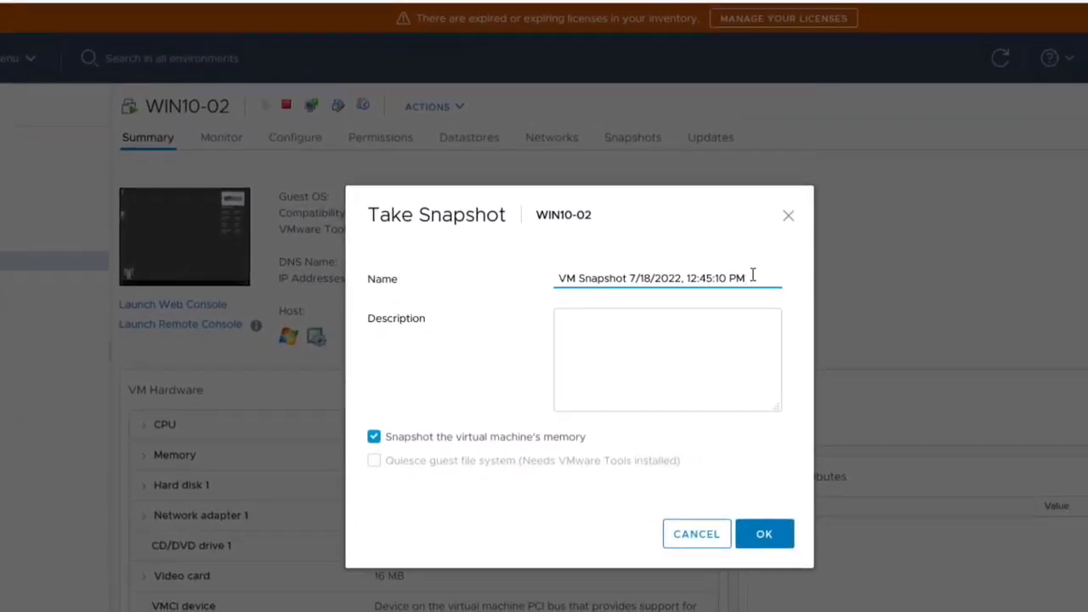
pyautogui.moveTo(612, 276); pyautogui.dragTo(544, 279)
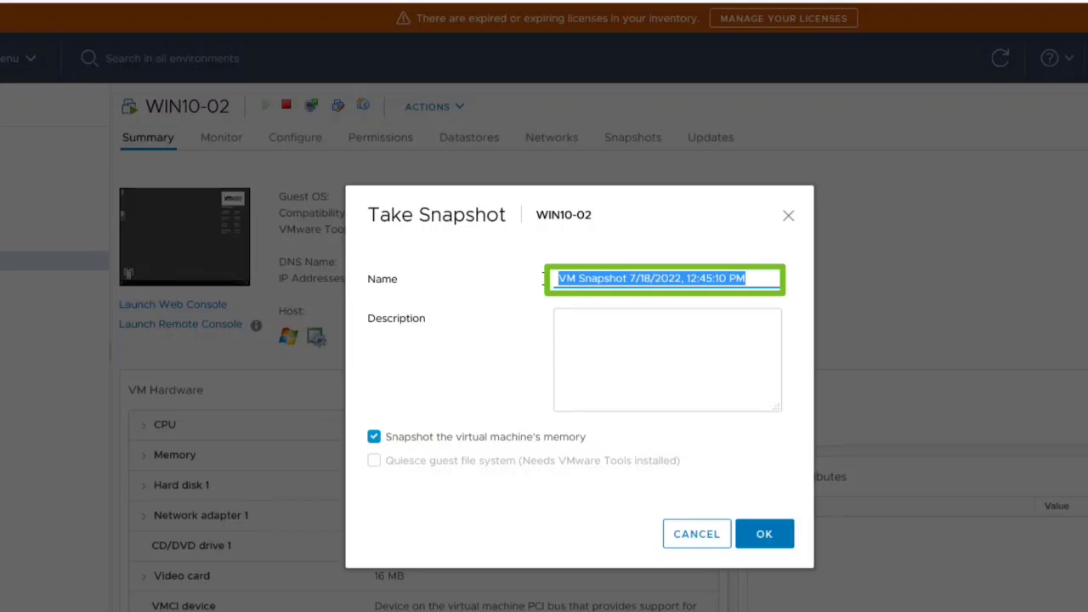
pyautogui.write('With')
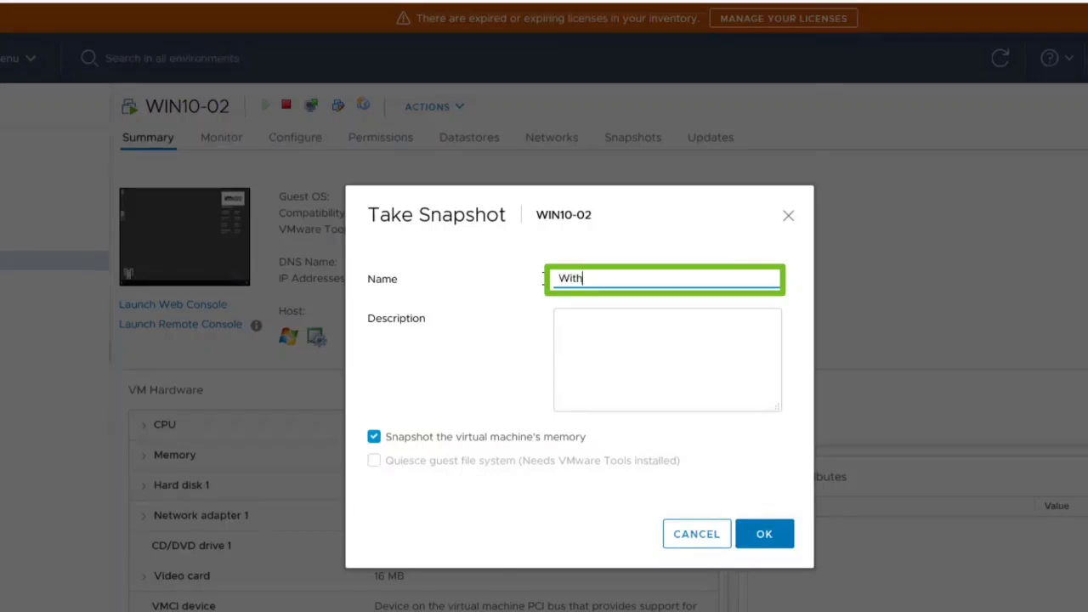
pyautogui.write(' iometer and cpubusy')
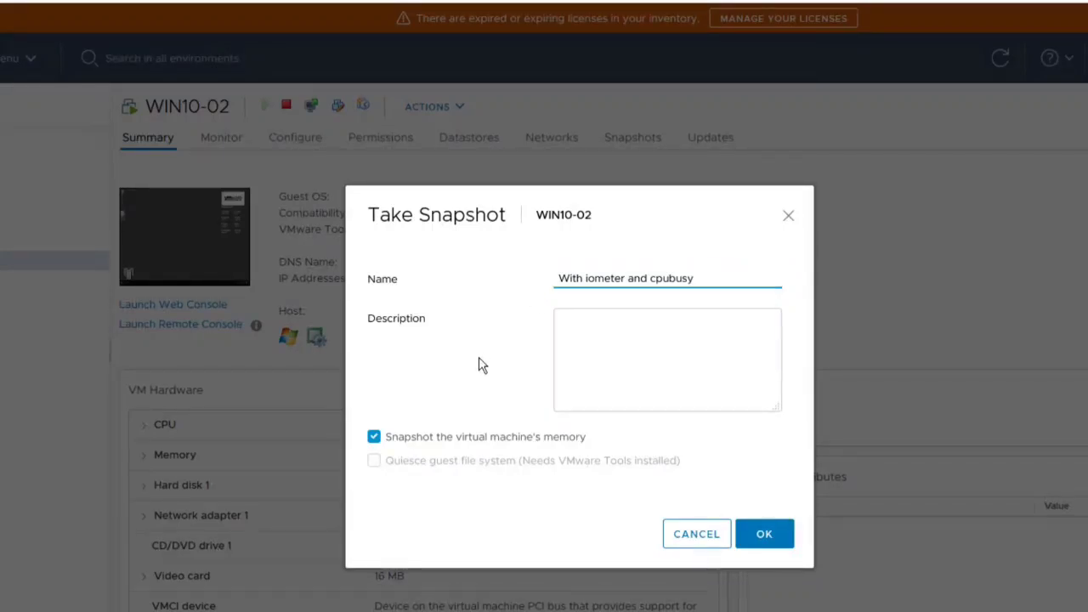
# Exclude the virtual machine's memory from the snapshot and create it.
pyautogui.click(597, 346)
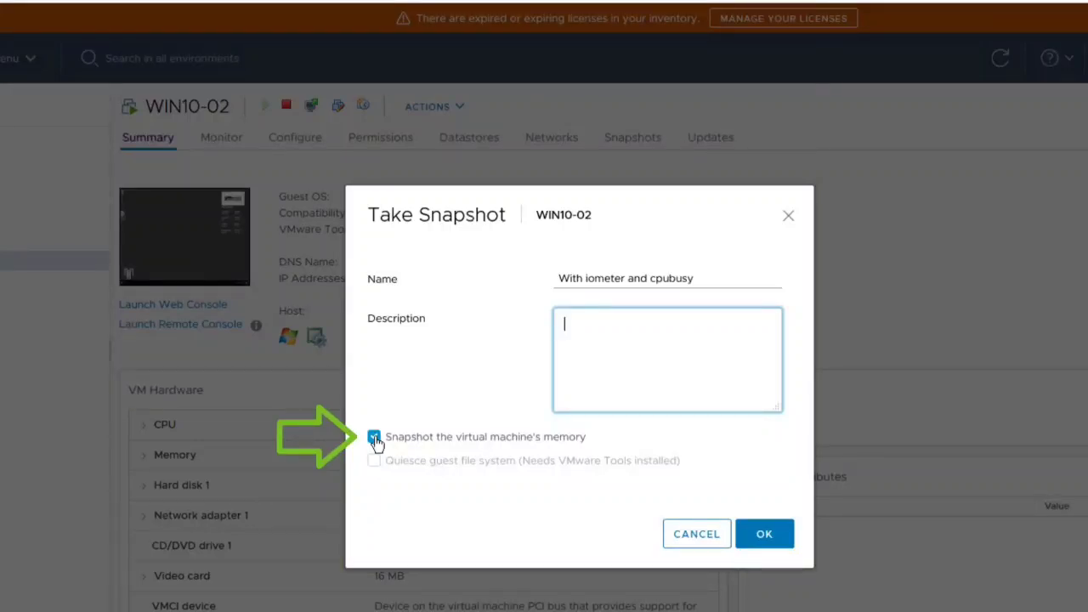
pyautogui.click(374, 438)
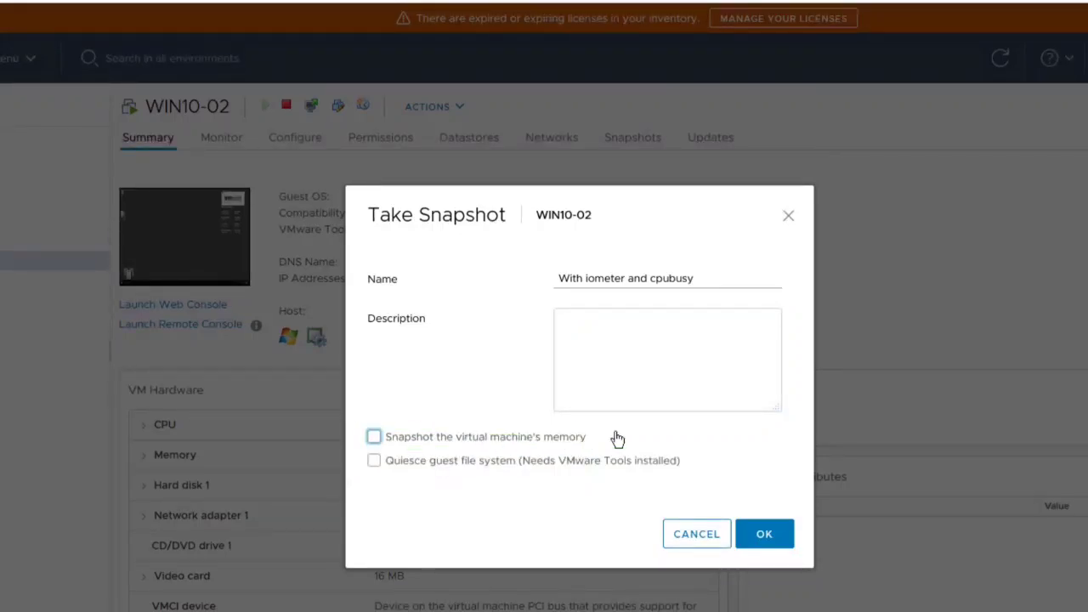
pyautogui.click(767, 533)
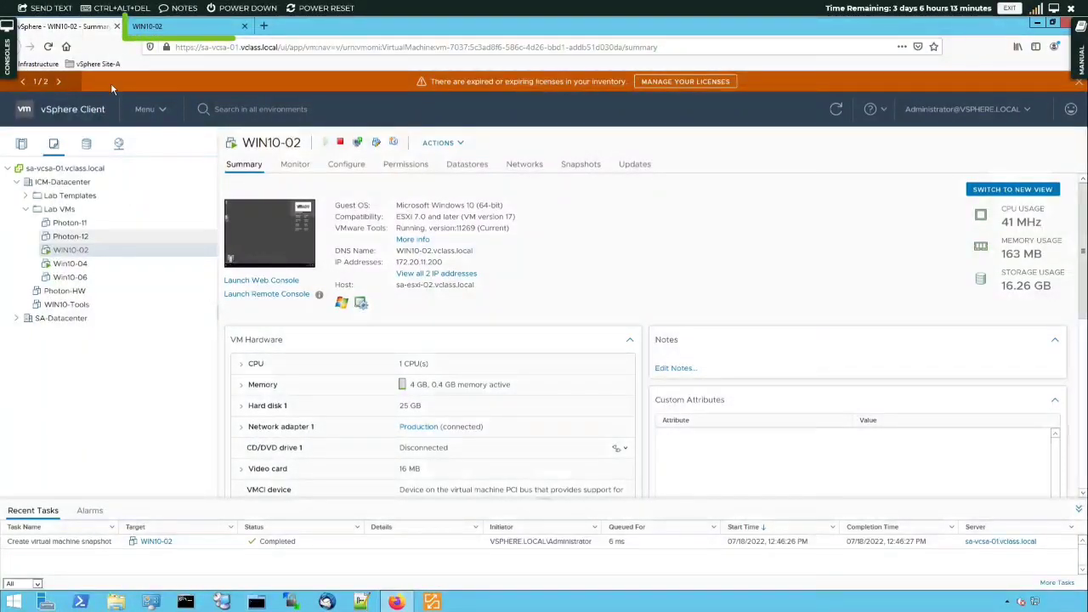
# Move IOMETER.EXE and CPUBUSY.VBS from the WIN10-02 console's desktop to the Recycle Bin.
pyautogui.click(175, 28)
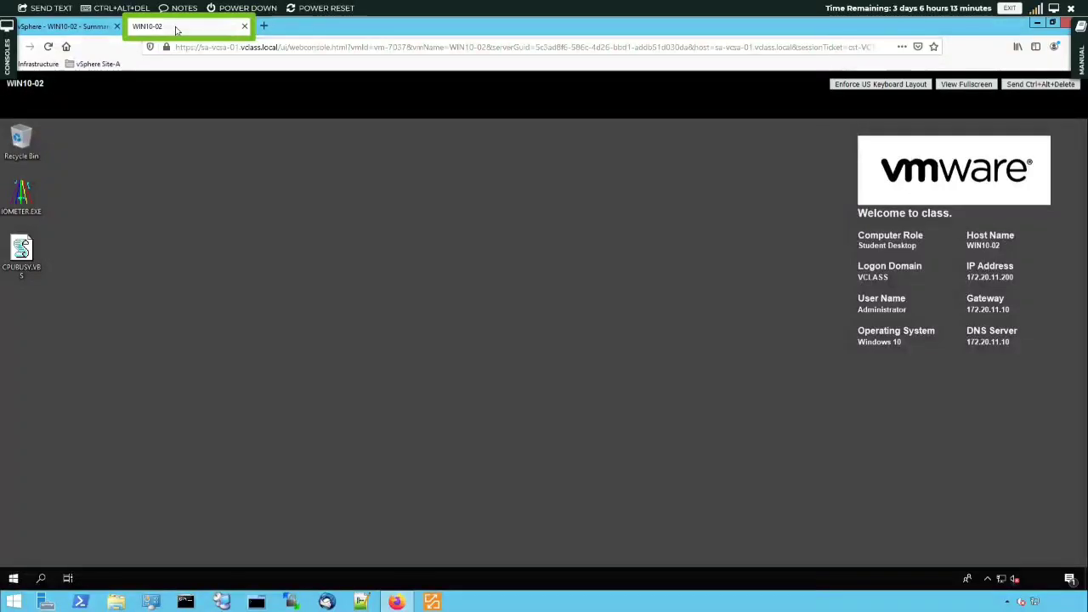
pyautogui.click(23, 193)
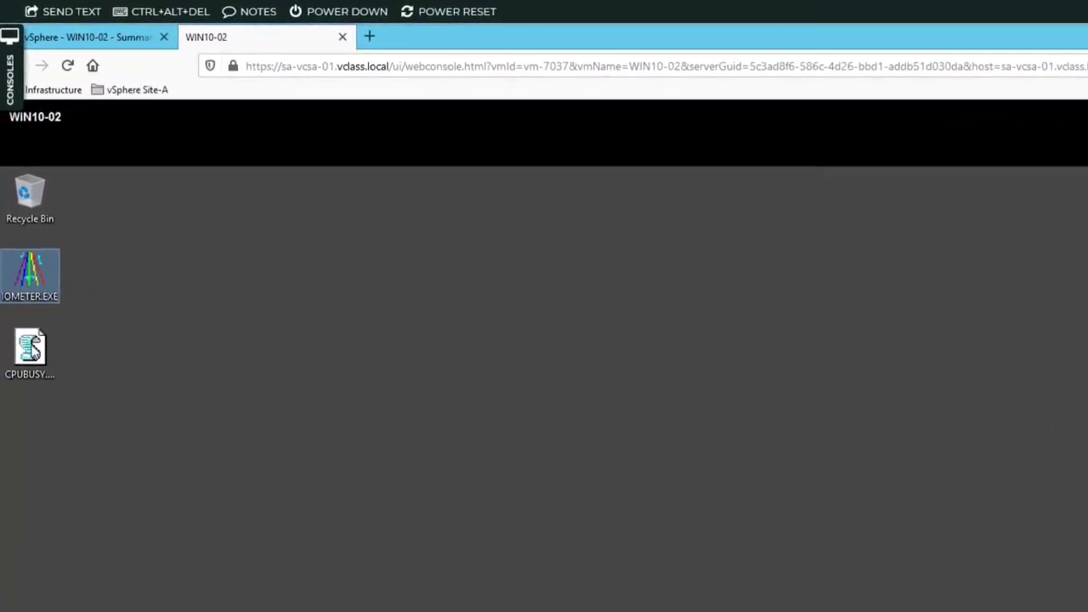
pyautogui.keyDown('ctrl'); pyautogui.click(32, 349); pyautogui.keyUp('ctrl')
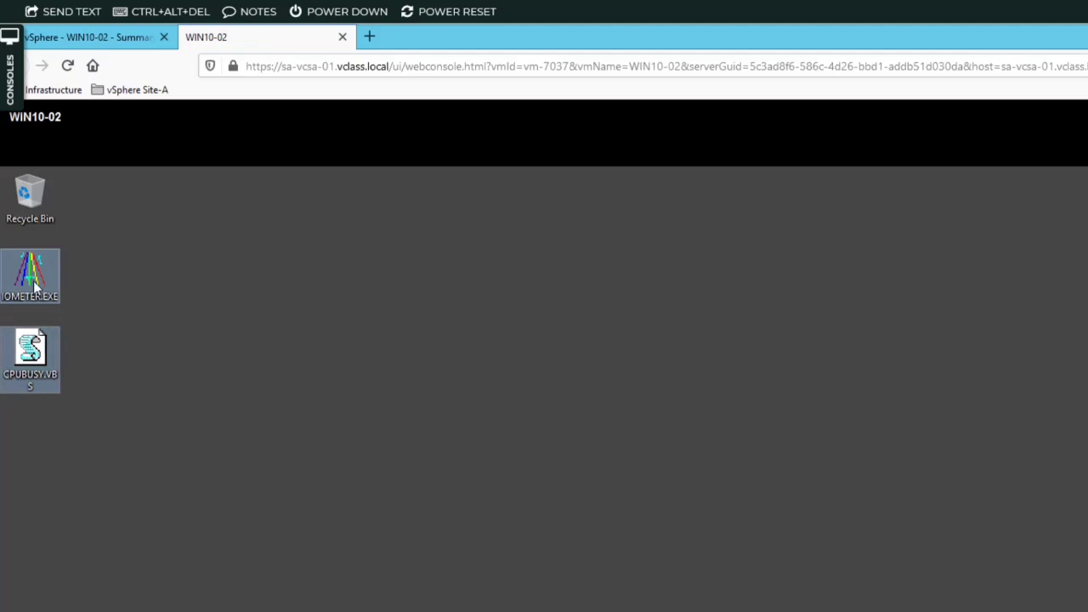
pyautogui.moveTo(34, 289); pyautogui.dragTo(34, 208)
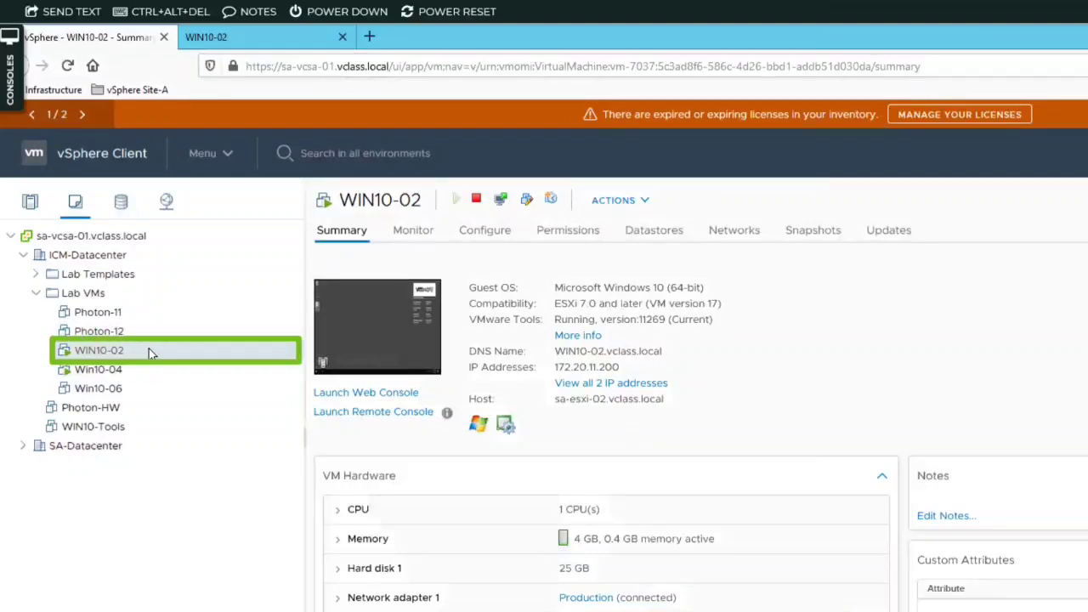
# Take a snapshot of WIN10-02 named "without iometer and cpubusy" that excludes the virtual machine's memory.
pyautogui.rightClick(149, 348)
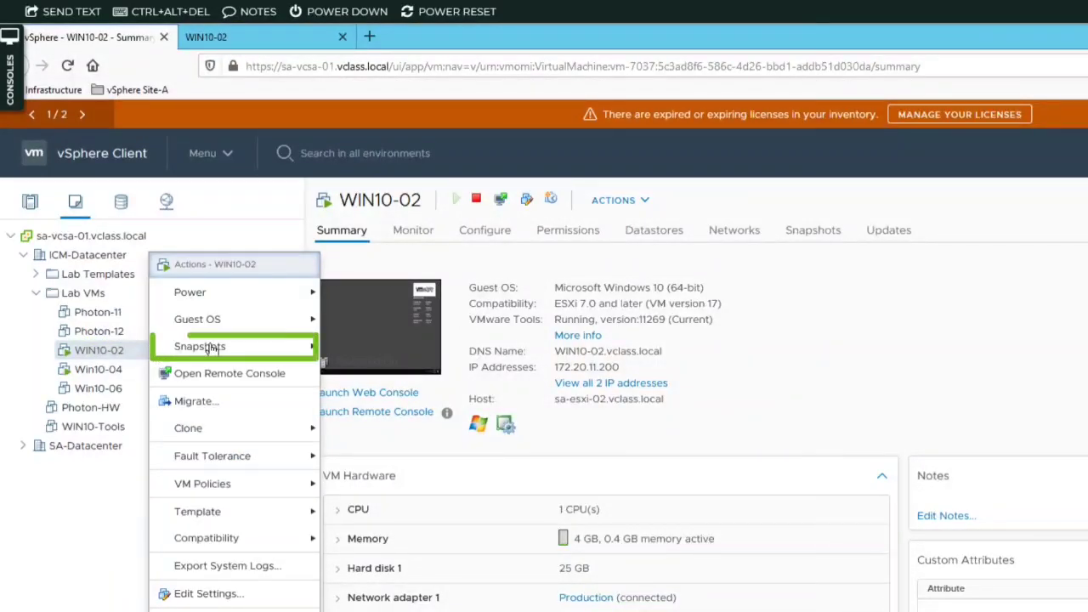
pyautogui.moveTo(225, 349)
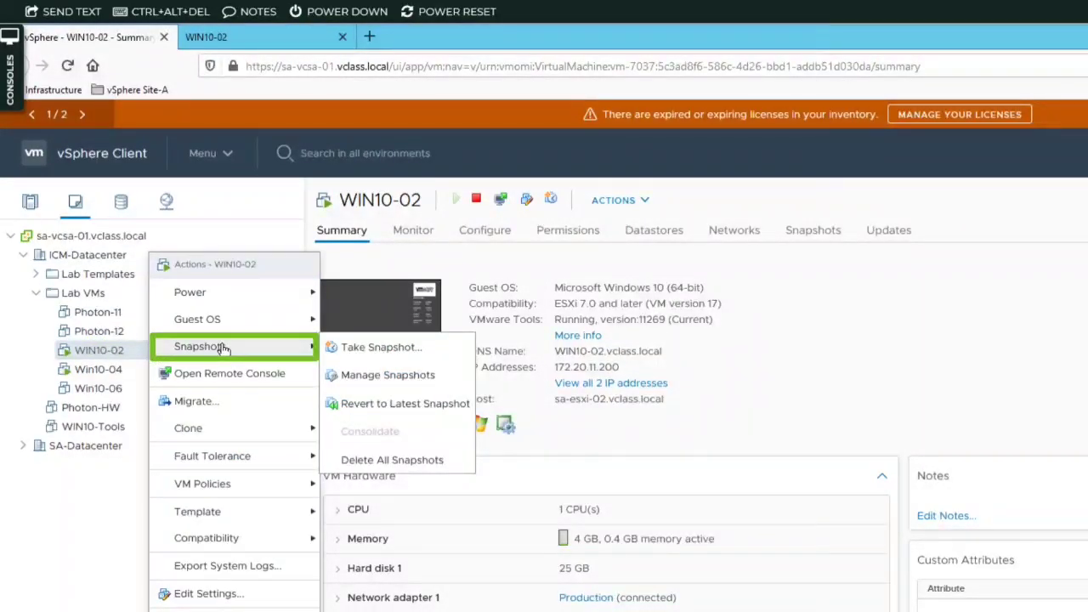
pyautogui.click(365, 349)
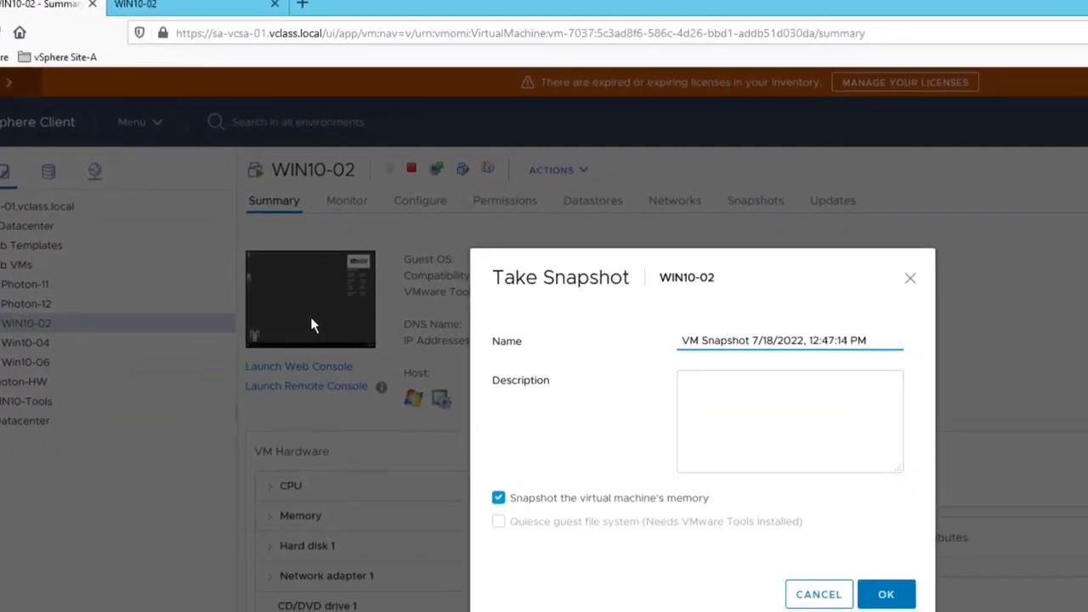
pyautogui.tripleClick(745, 278)
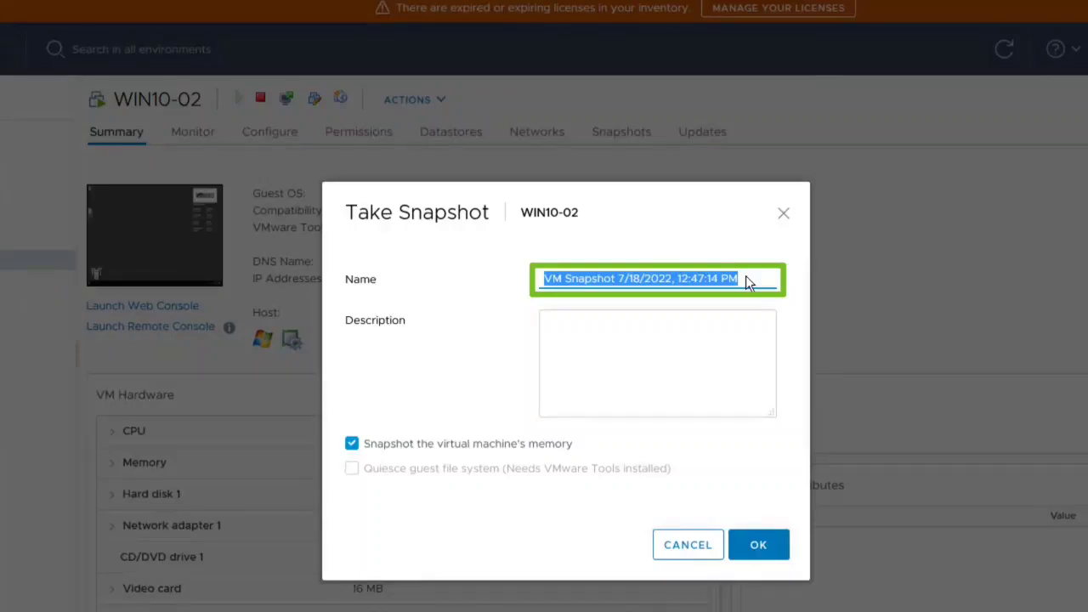
pyautogui.write('wi')
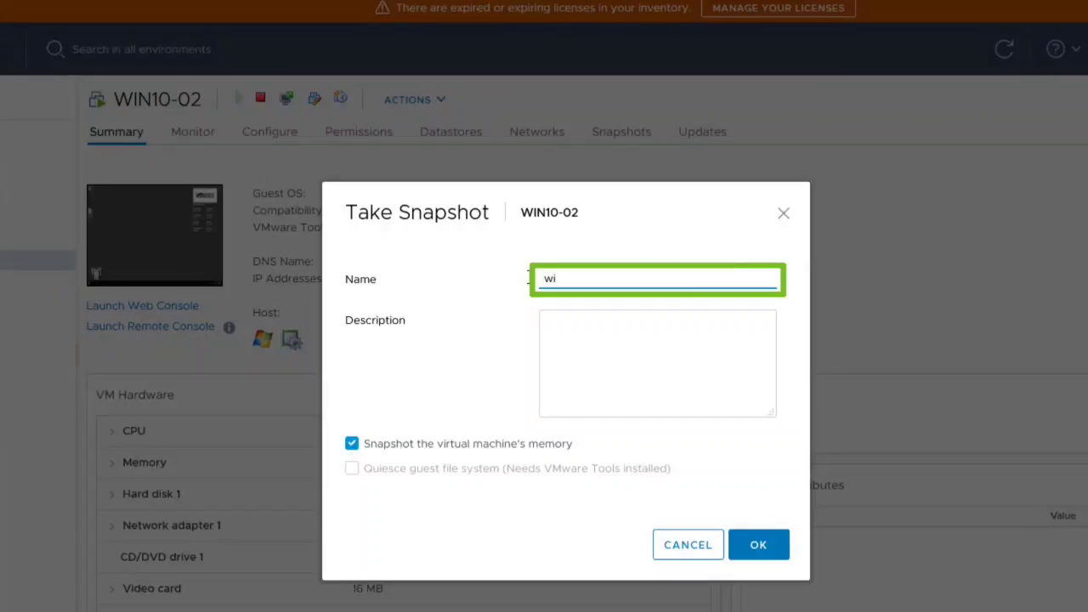
pyautogui.write('thout iometer and cpubusy')
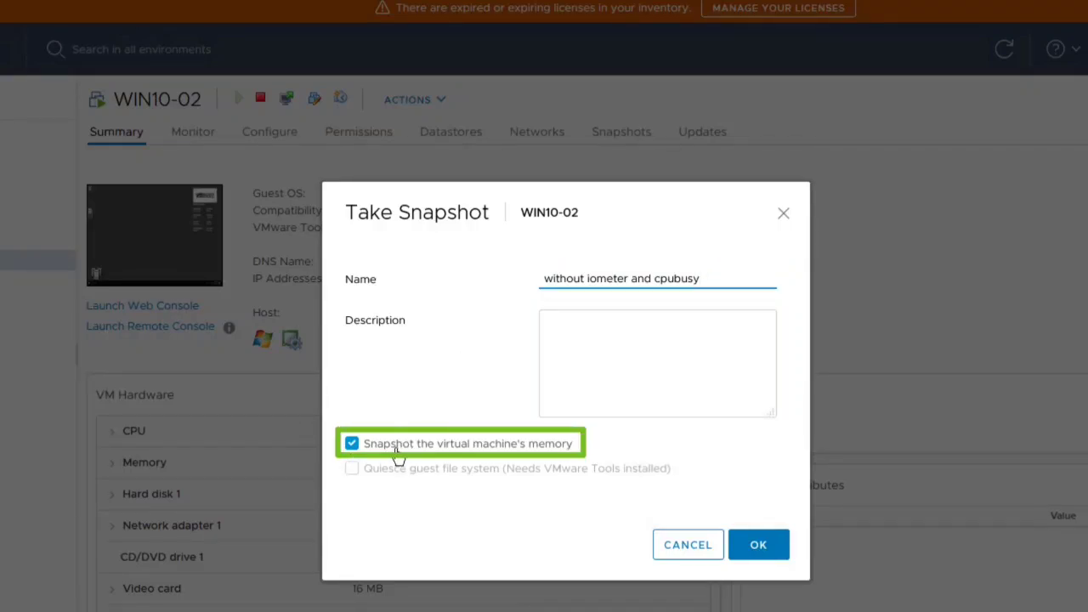
pyautogui.click(353, 444)
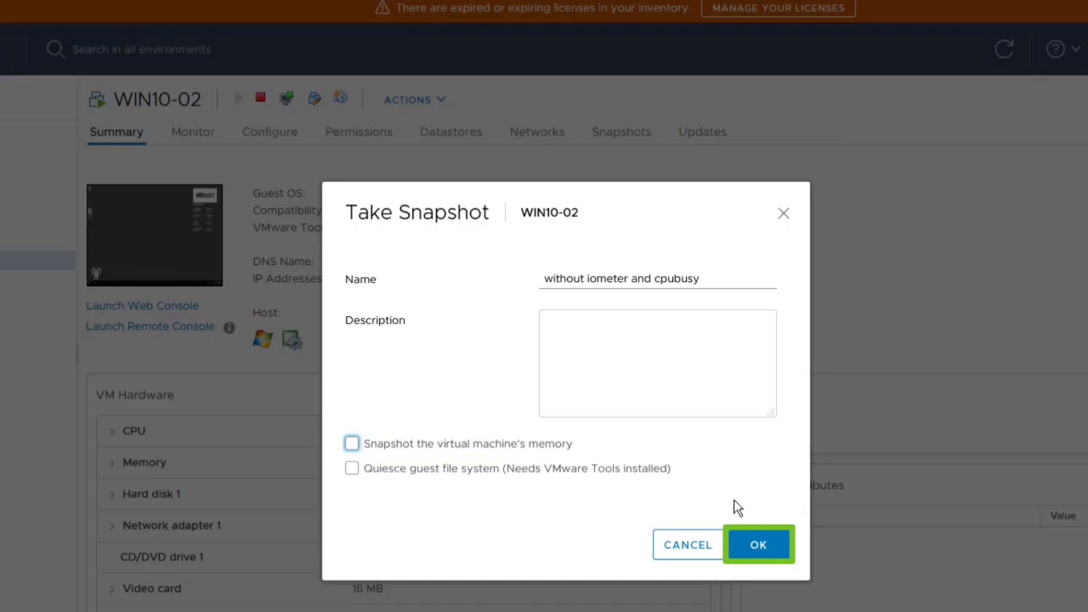
pyautogui.click(759, 545)
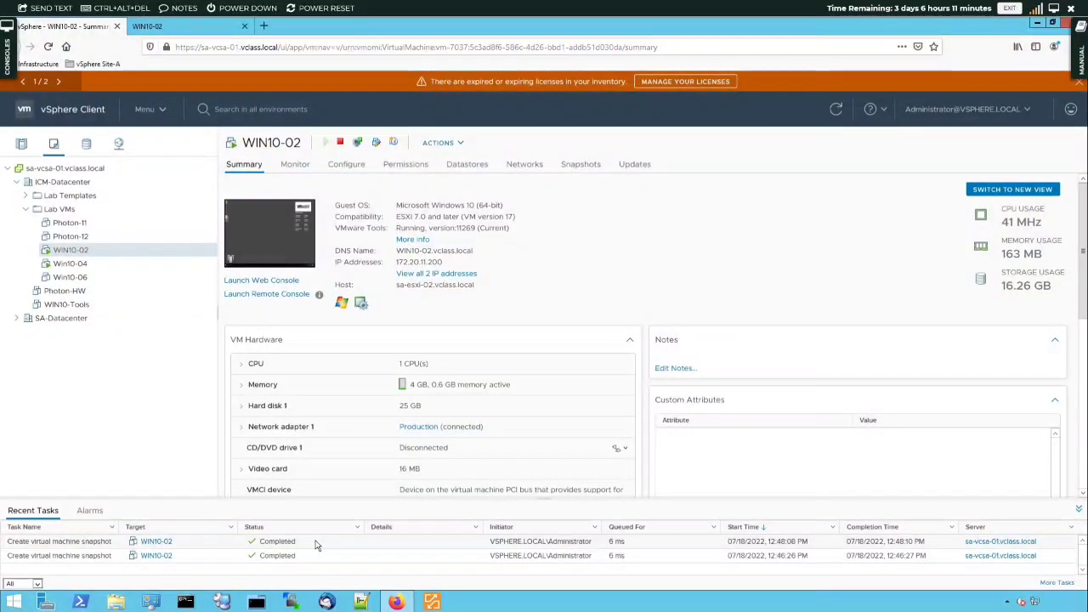
# Restore CPUBUSY.VBS from the Recycle Bin to the desktop in the WIN10-02 console and close the Recycle Bin.
pyautogui.click(182, 27)
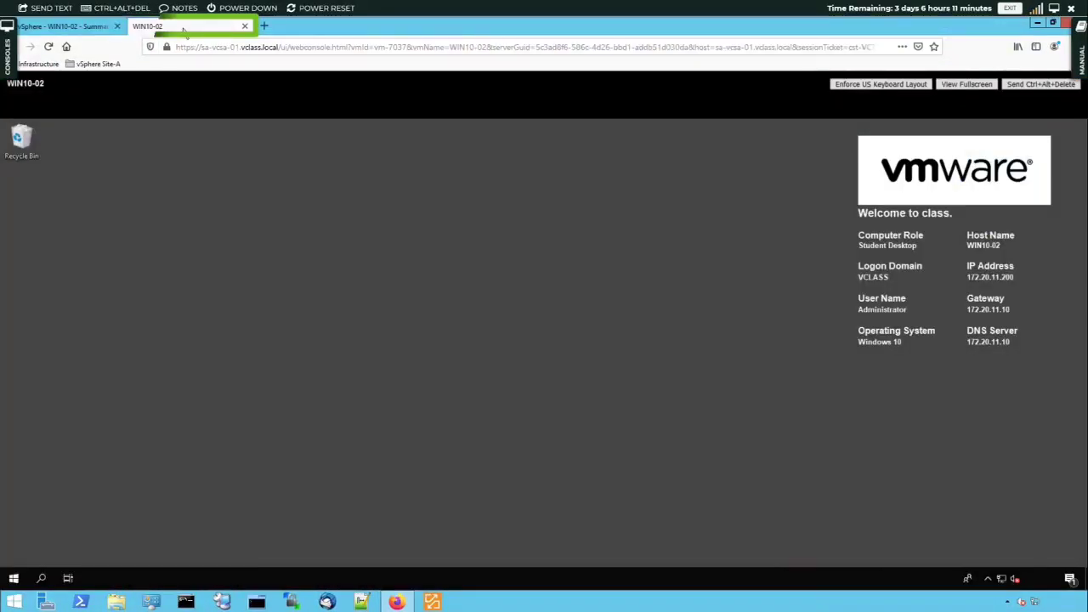
pyautogui.click(24, 141)
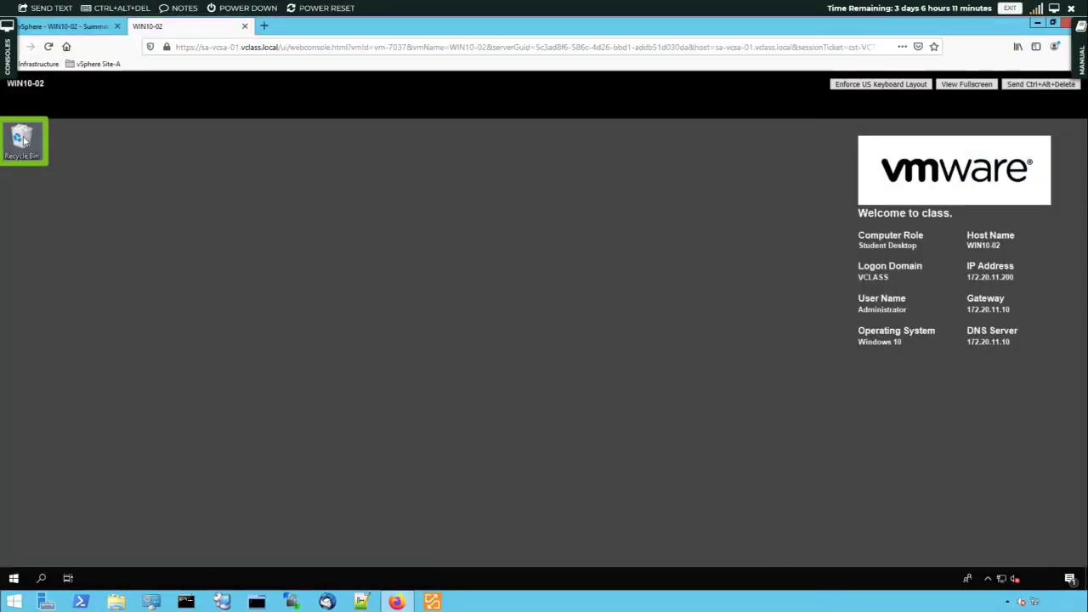
pyautogui.doubleClick(24, 141)
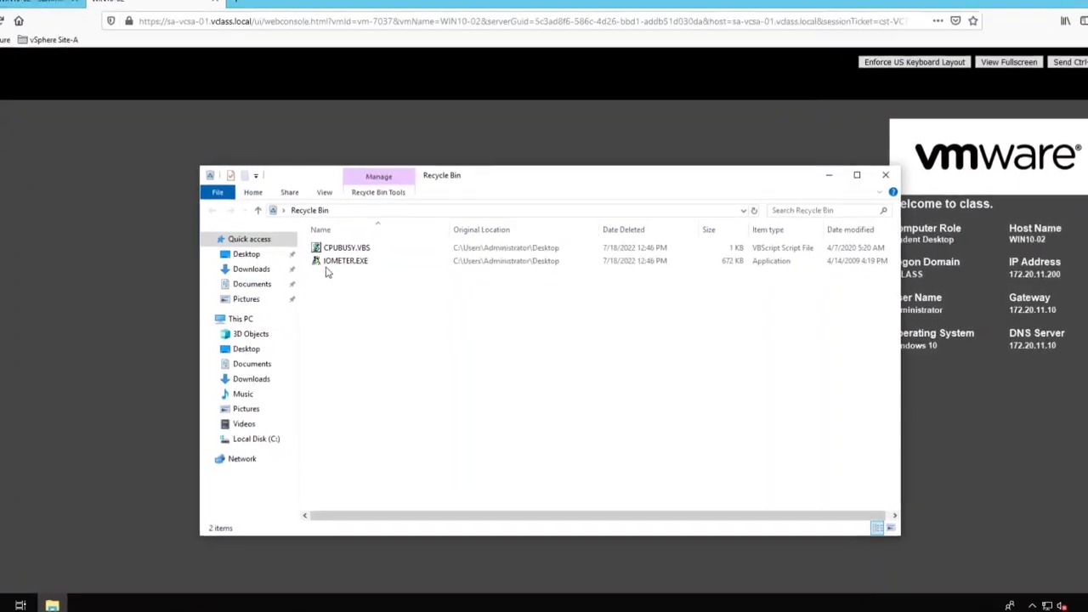
pyautogui.click(352, 252)
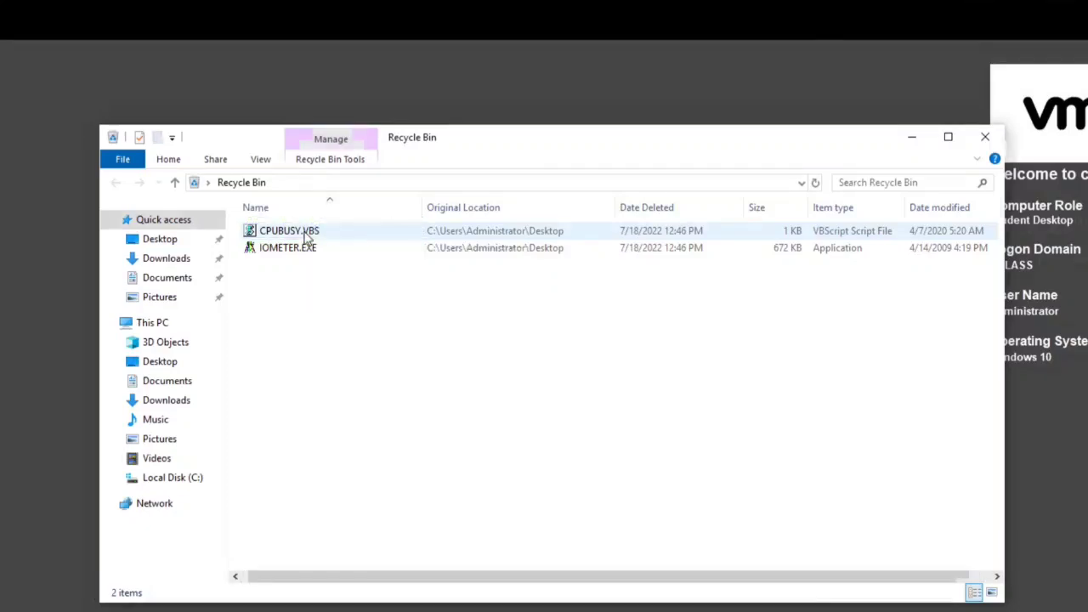
pyautogui.rightClick(308, 235)
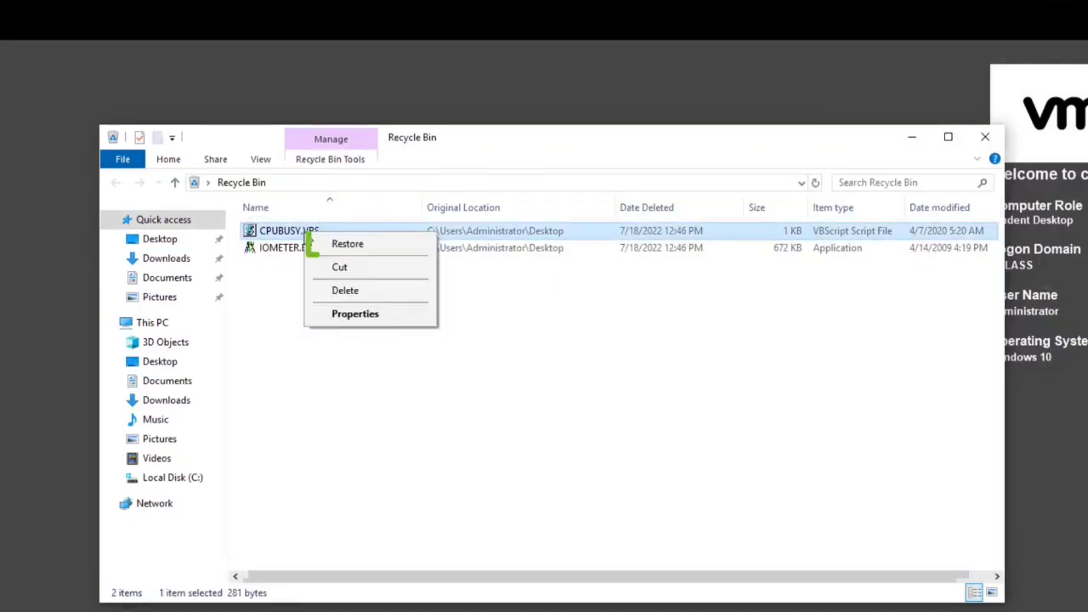
pyautogui.click(346, 245)
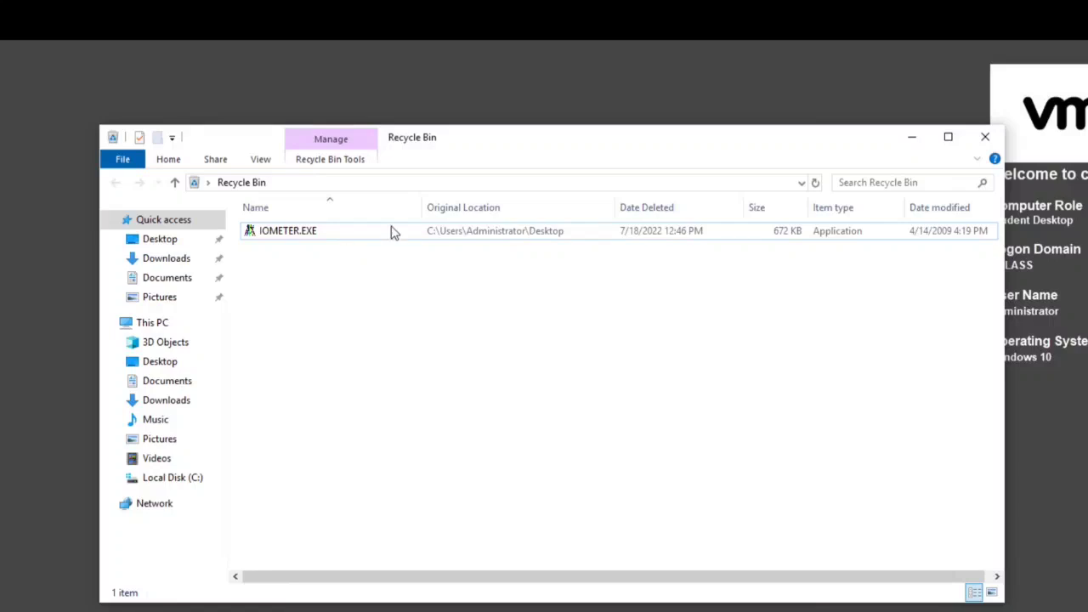
pyautogui.click(984, 139)
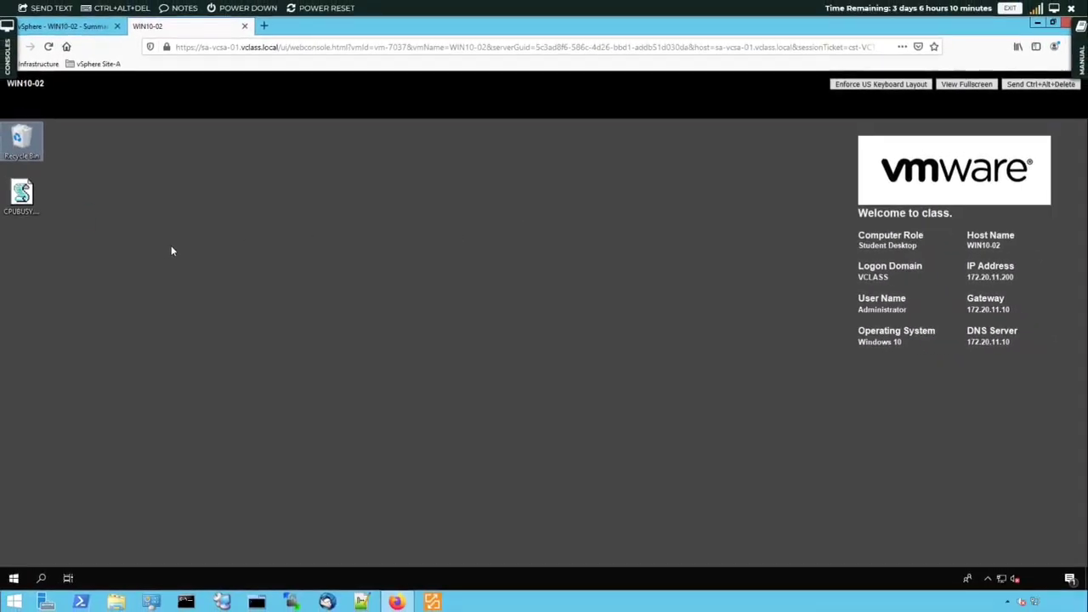
pyautogui.click(171, 251)
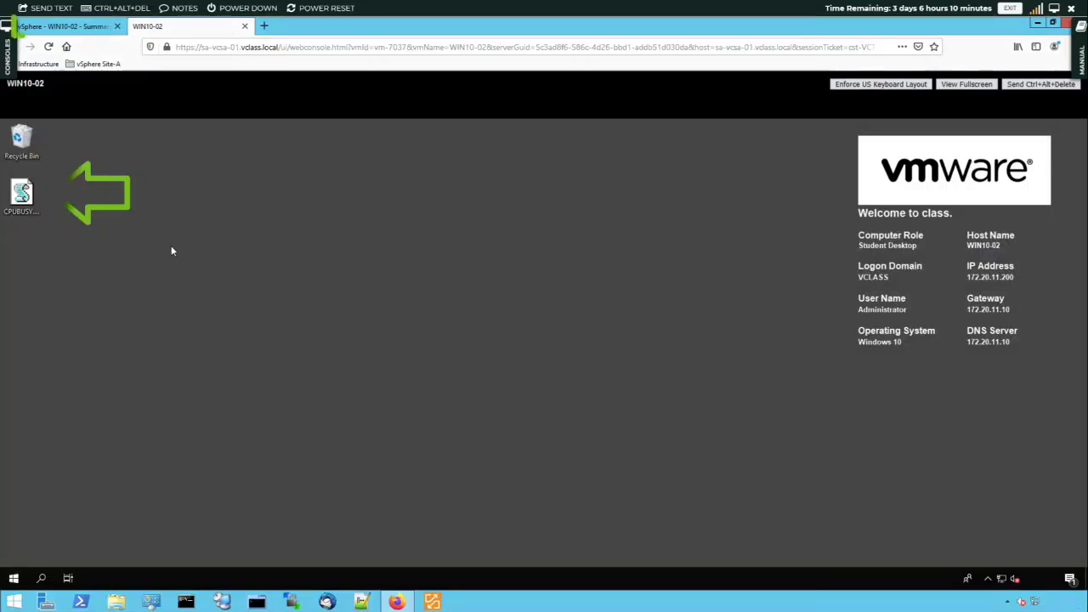
# Take a snapshot of WIN10-02 named "With cpubusy" that includes the virtual machine's memory.
pyautogui.click(78, 27)
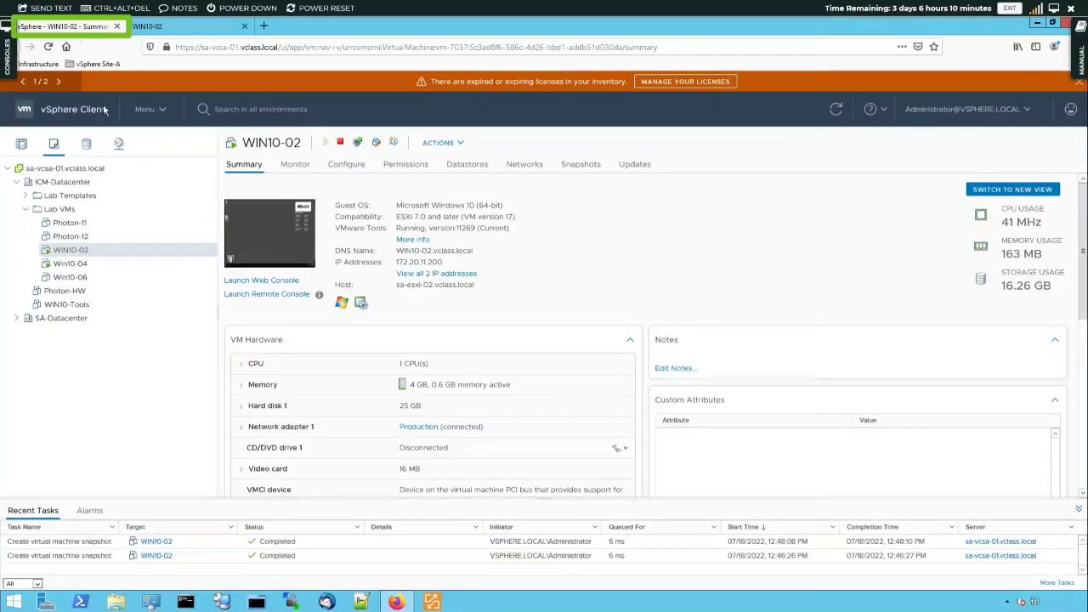
pyautogui.rightClick(101, 251)
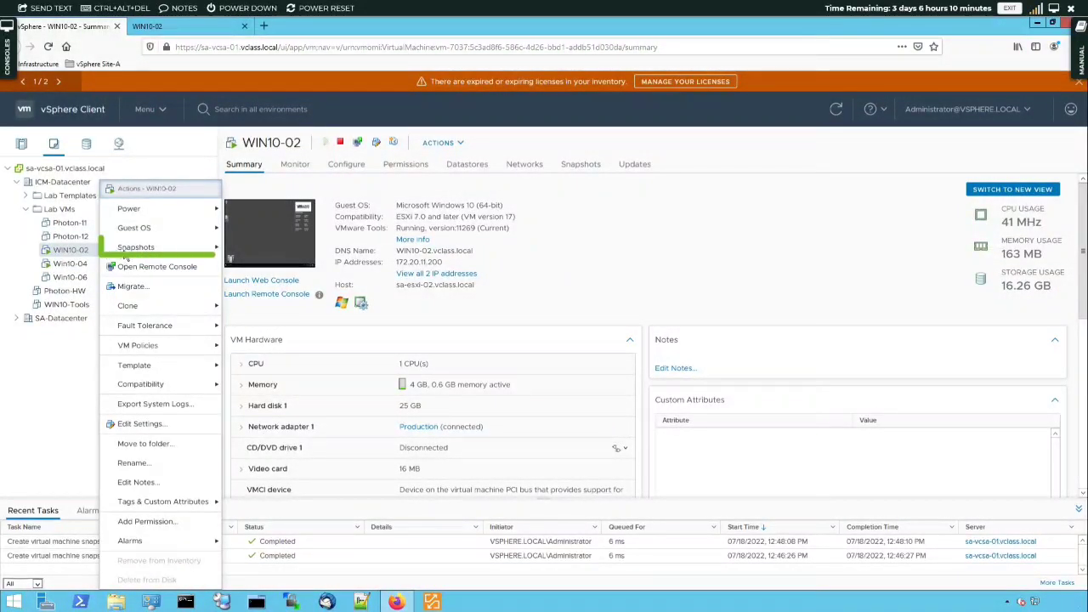
pyautogui.moveTo(136, 248)
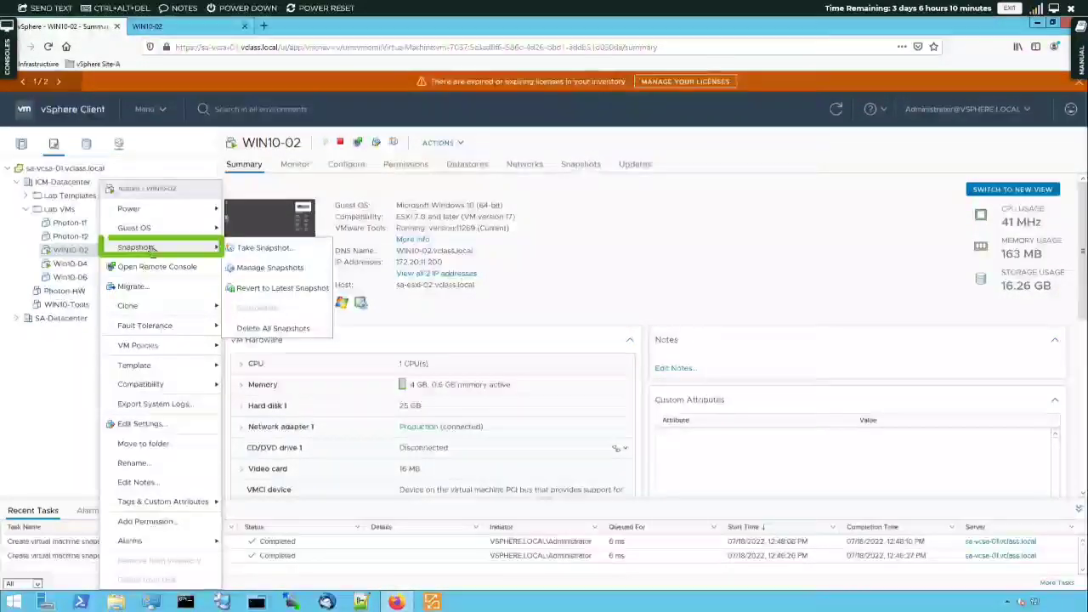
pyautogui.click(259, 250)
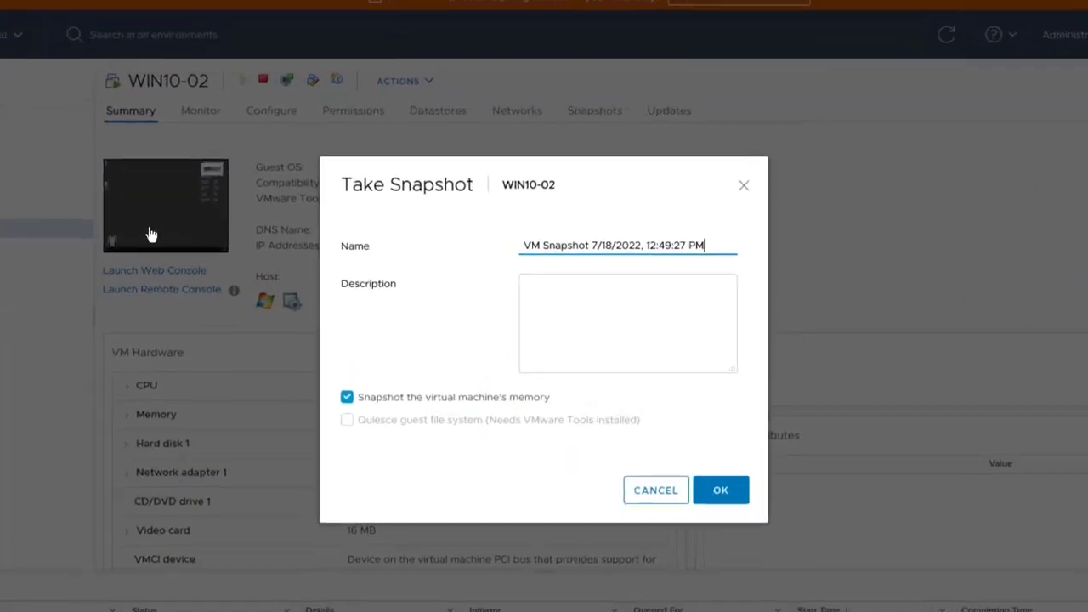
pyautogui.moveTo(707, 245); pyautogui.dragTo(517, 246)
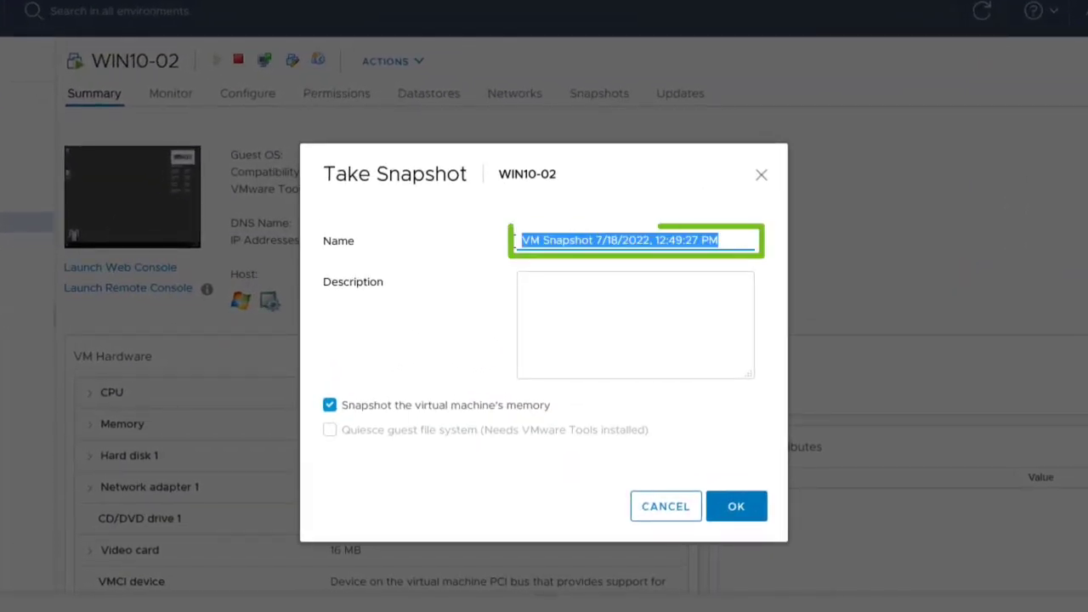
pyautogui.write('With cpubusy')
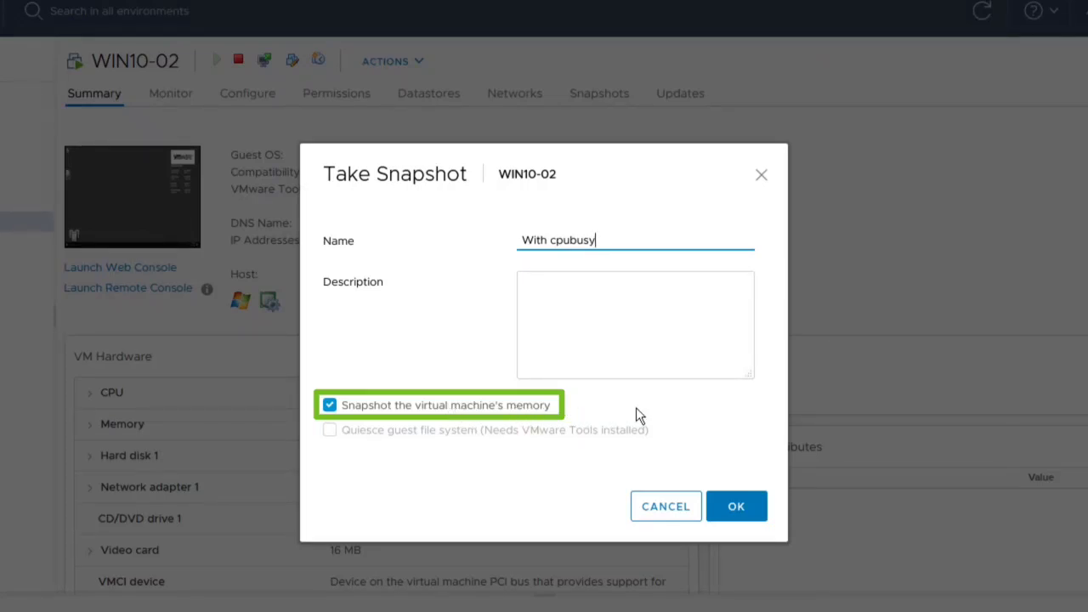
pyautogui.click(733, 508)
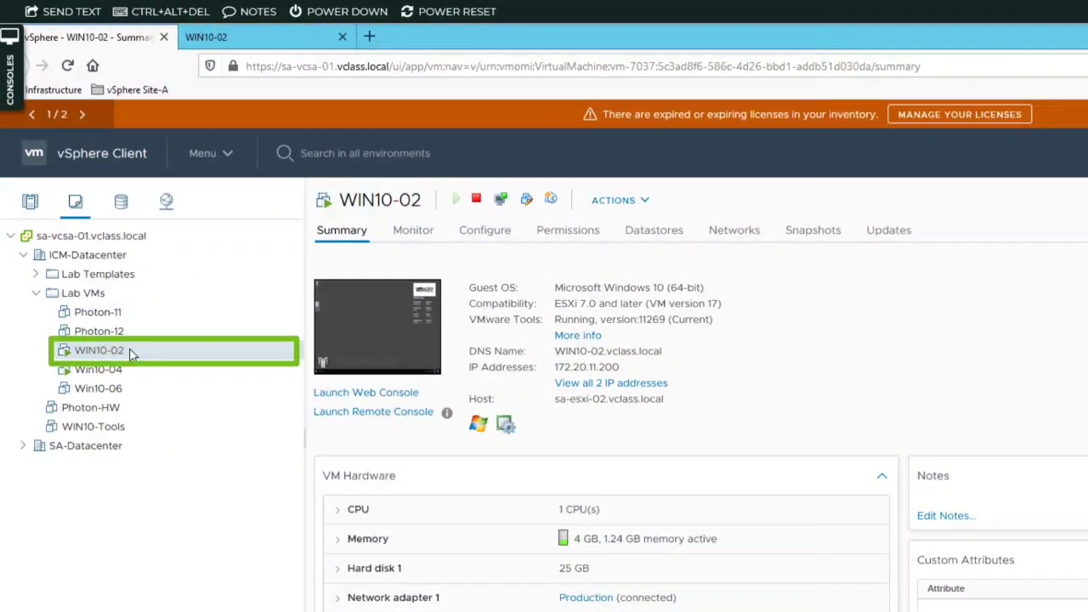
# Revert WIN10-02 to the "without iometer and cpubusy" snapshot and close the snapshot manager.
pyautogui.rightClick(131, 354)
pyautogui.moveTo(246, 353)
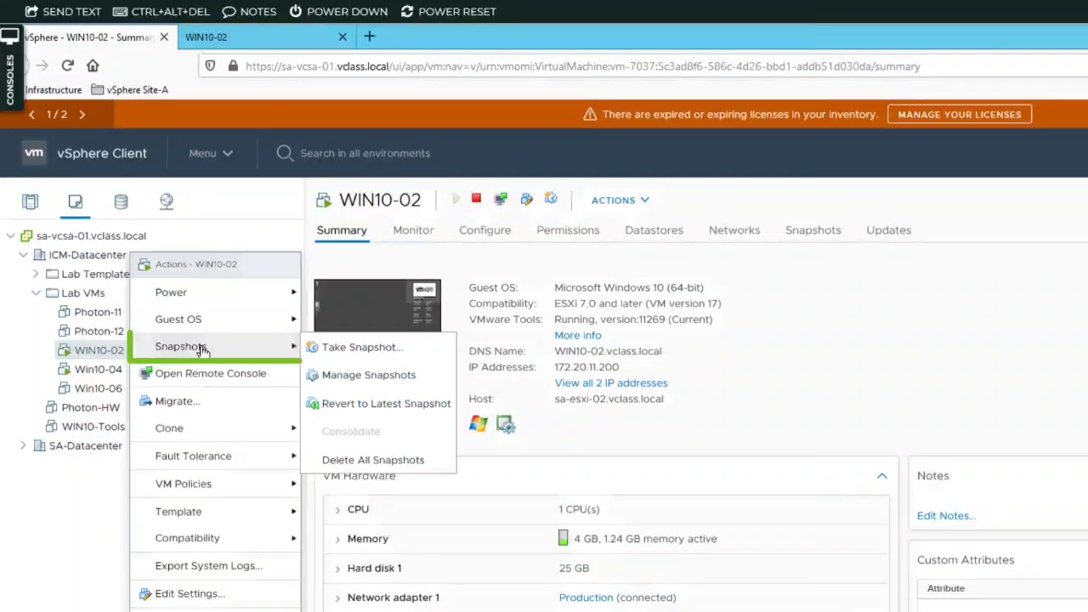
pyautogui.click(358, 379)
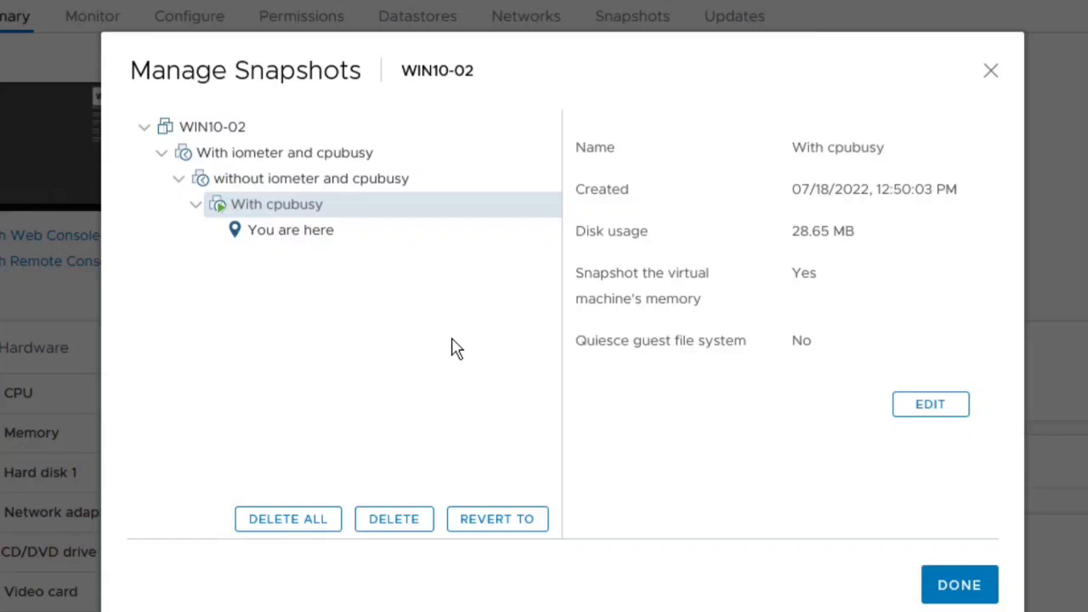
pyautogui.click(380, 181)
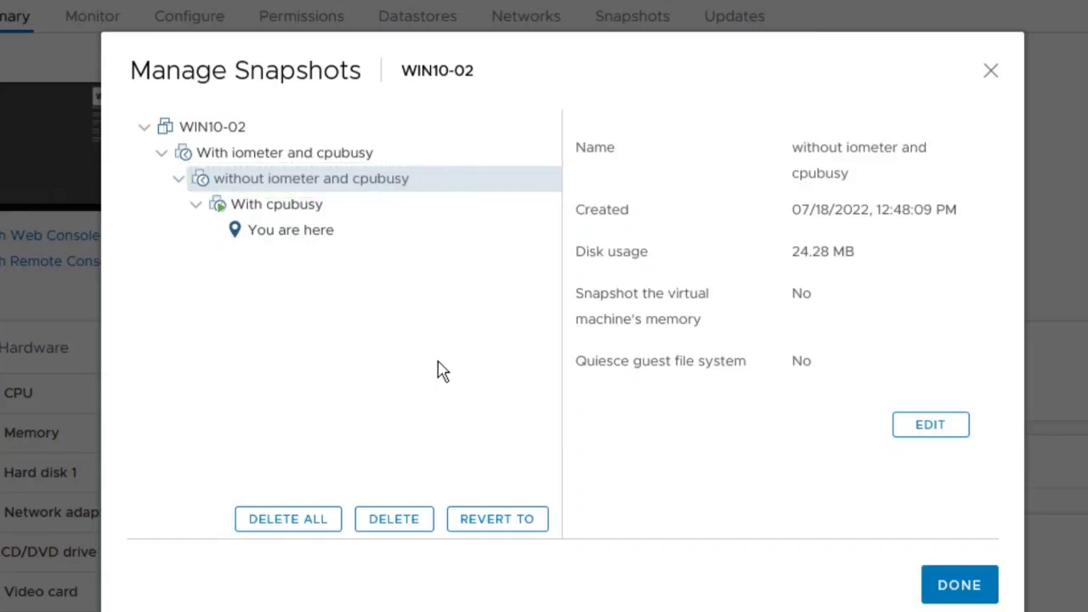
pyautogui.click(495, 527)
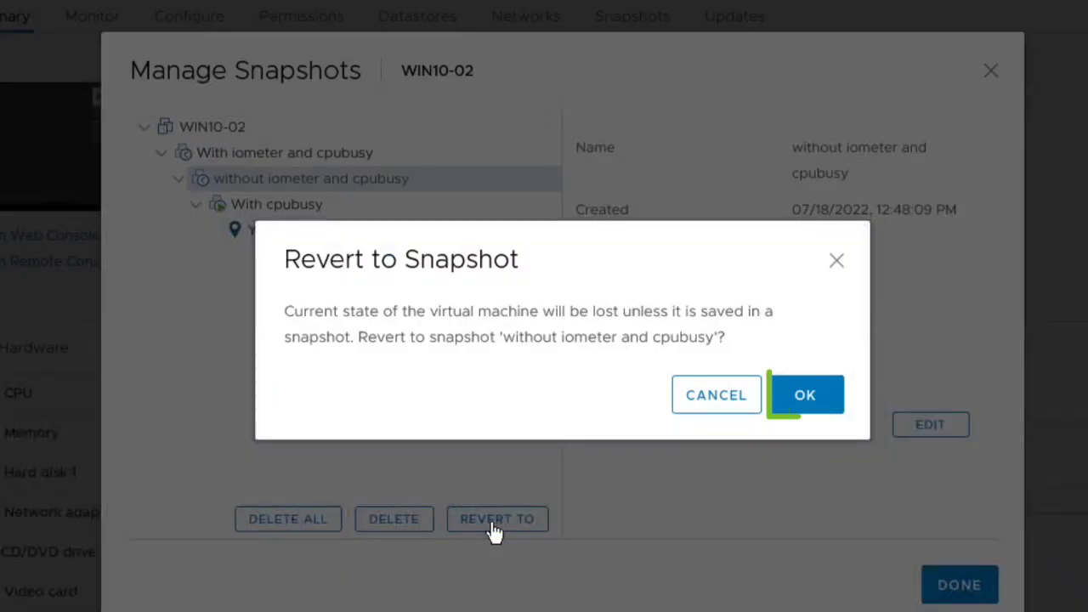
pyautogui.click(804, 401)
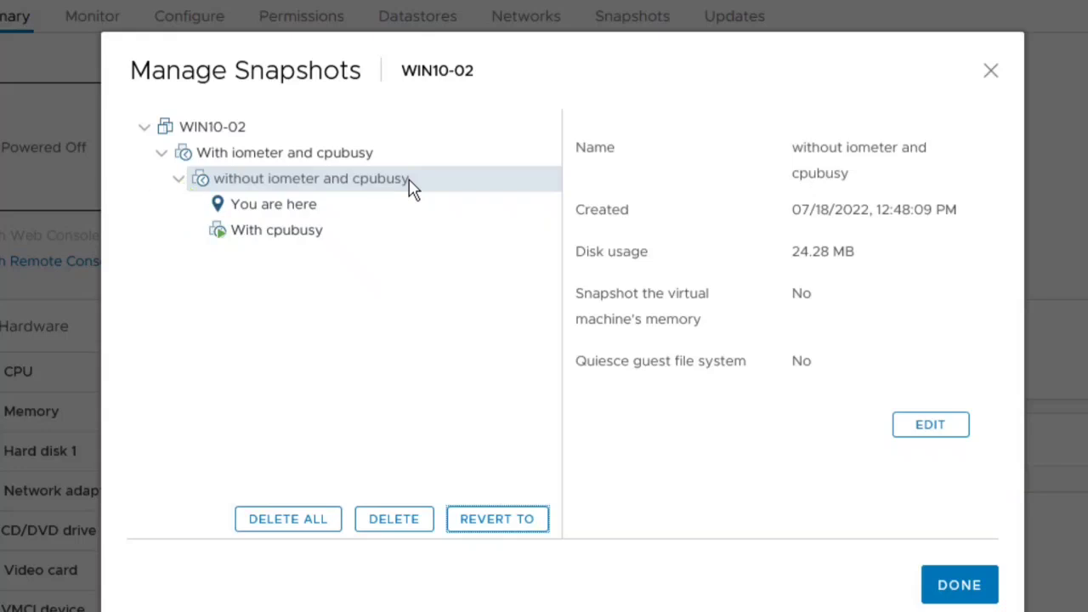
pyautogui.click(952, 593)
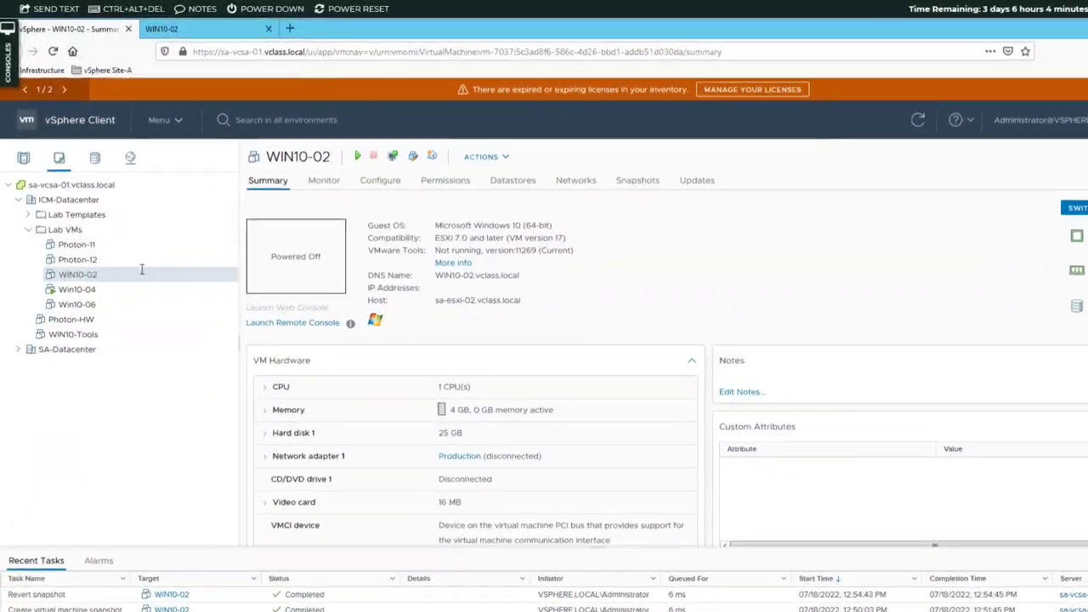
# Power on the WIN10-02 virtual machine and reload its web console to check the desktop.
pyautogui.rightClick(96, 277)
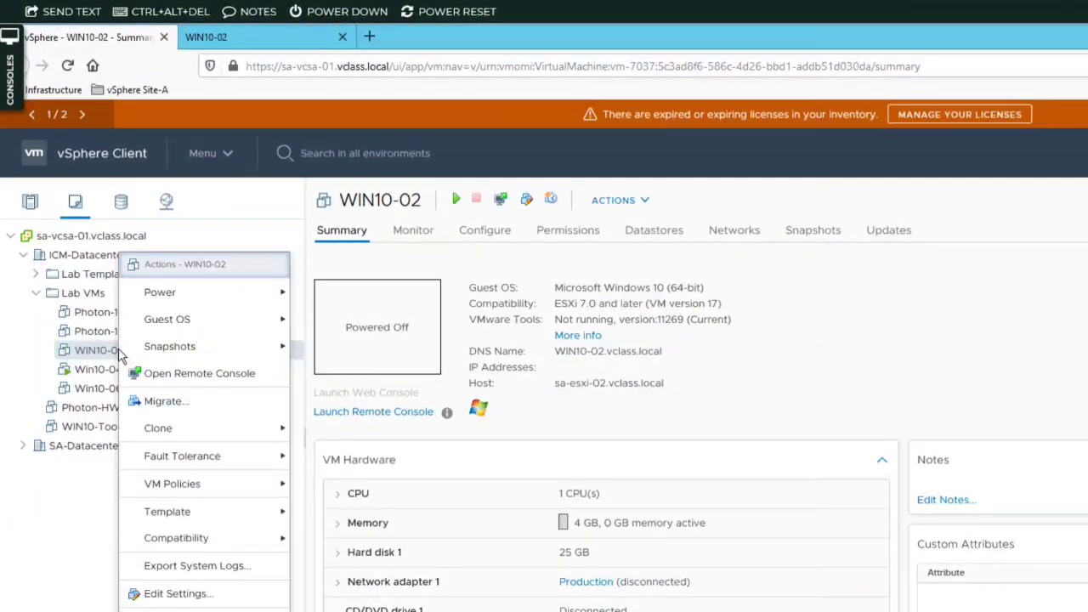
pyautogui.moveTo(282, 294)
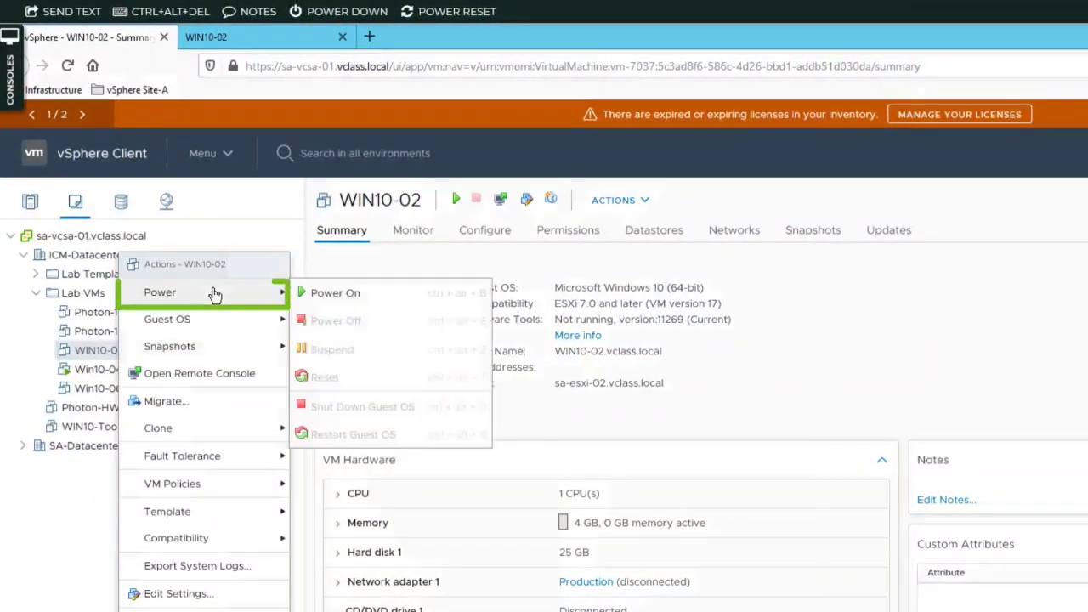
pyautogui.click(320, 294)
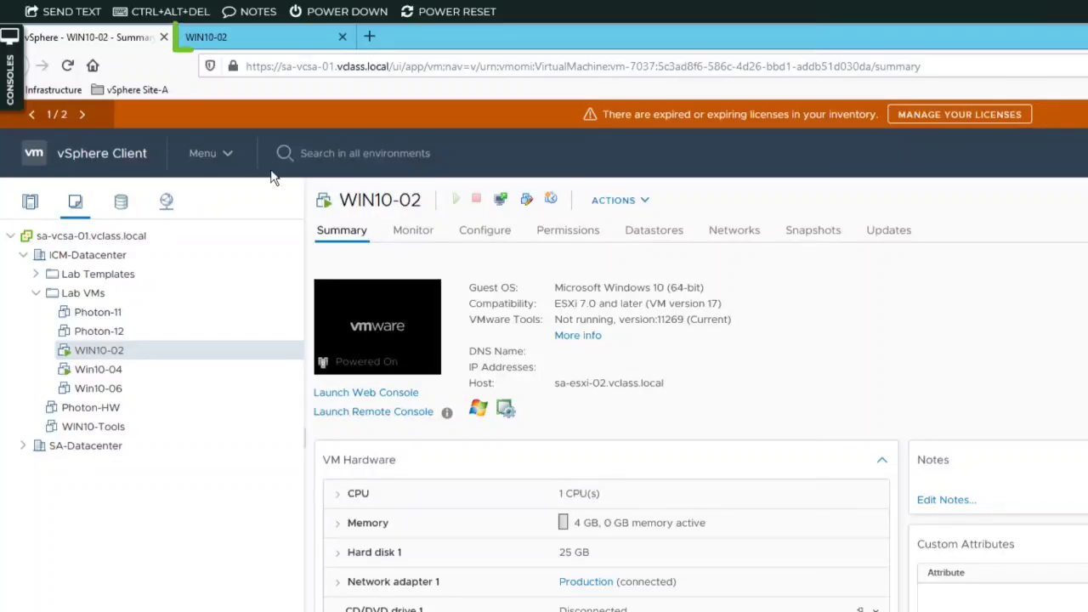
pyautogui.click(280, 37)
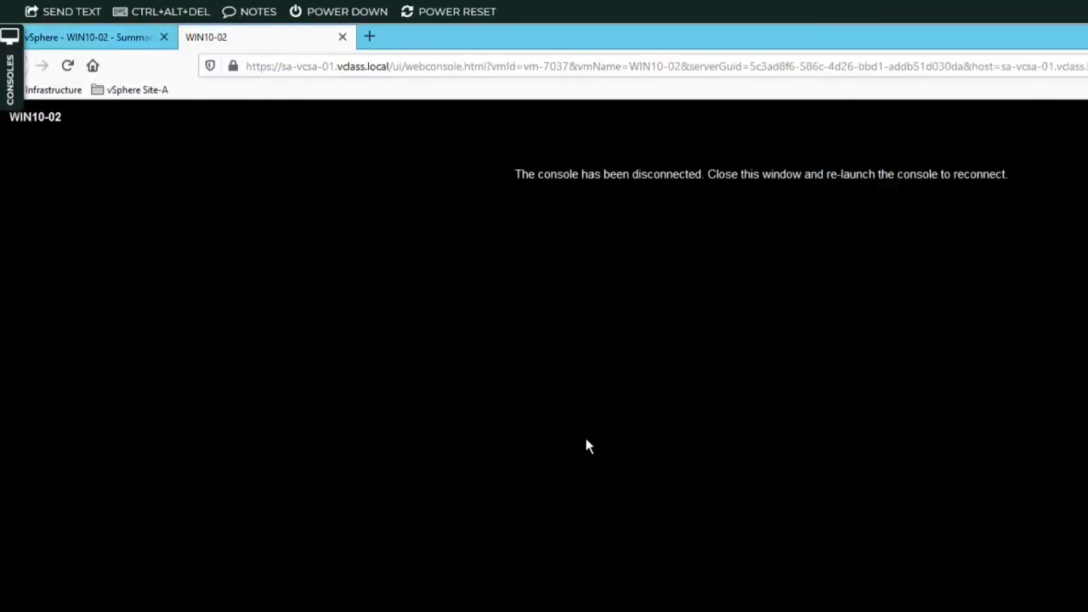
pyautogui.click(68, 66)
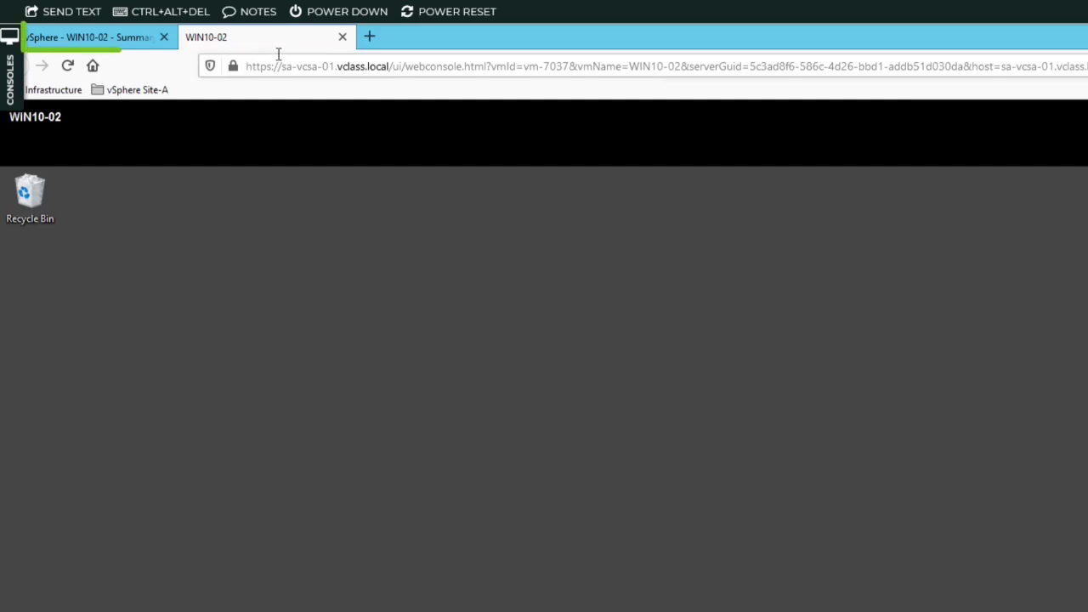
# Revert WIN10-02 to the "With cpubusy" snapshot and reload its web console to check the desktop.
pyautogui.click(106, 39)
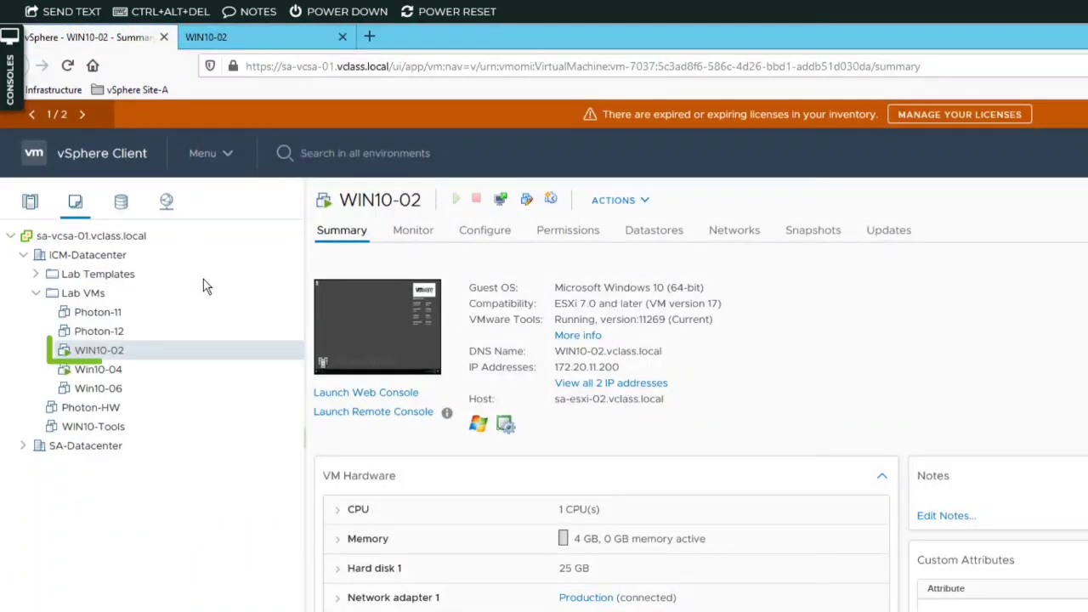
pyautogui.rightClick(155, 355)
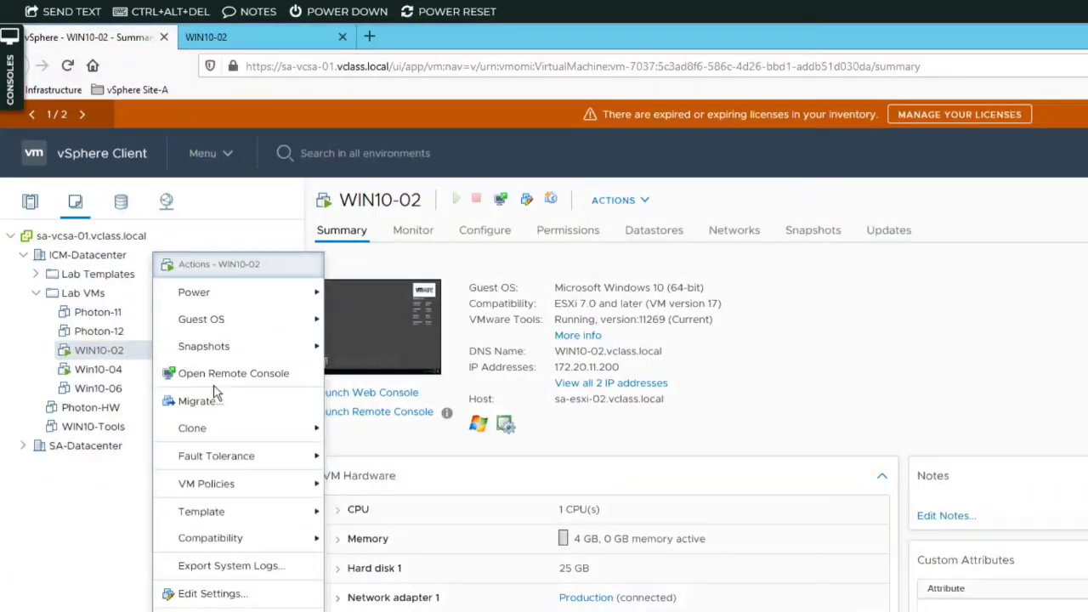
pyautogui.moveTo(289, 353)
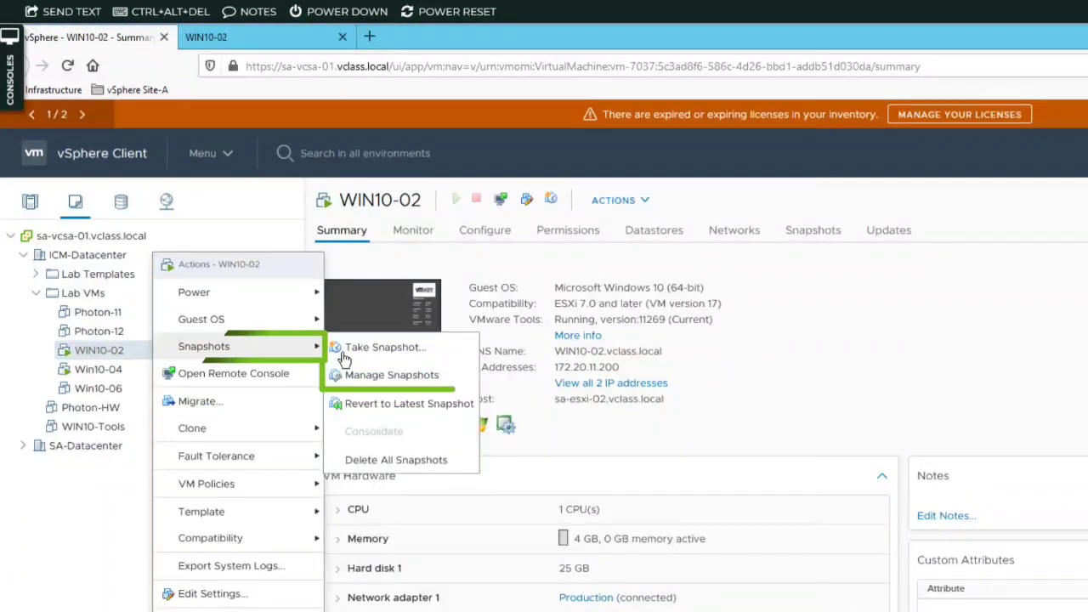
pyautogui.click(396, 378)
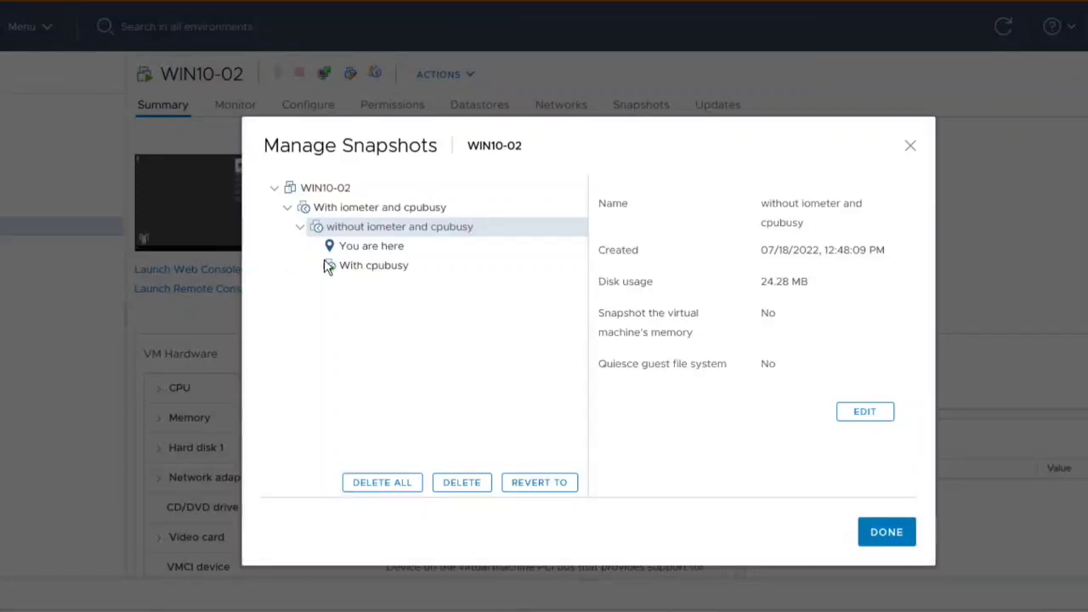
pyautogui.click(398, 267)
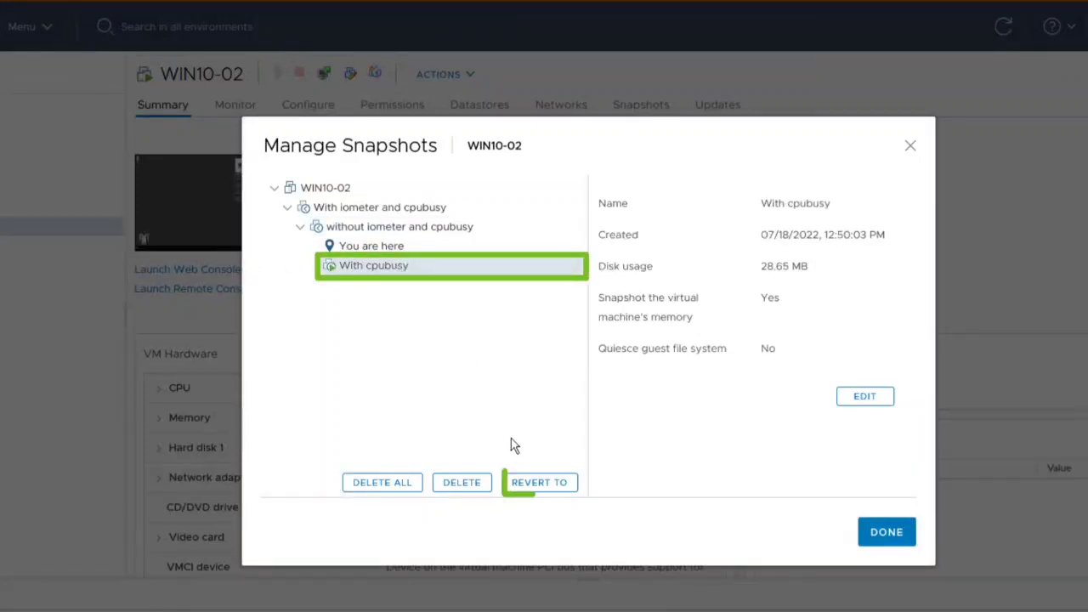
pyautogui.click(541, 484)
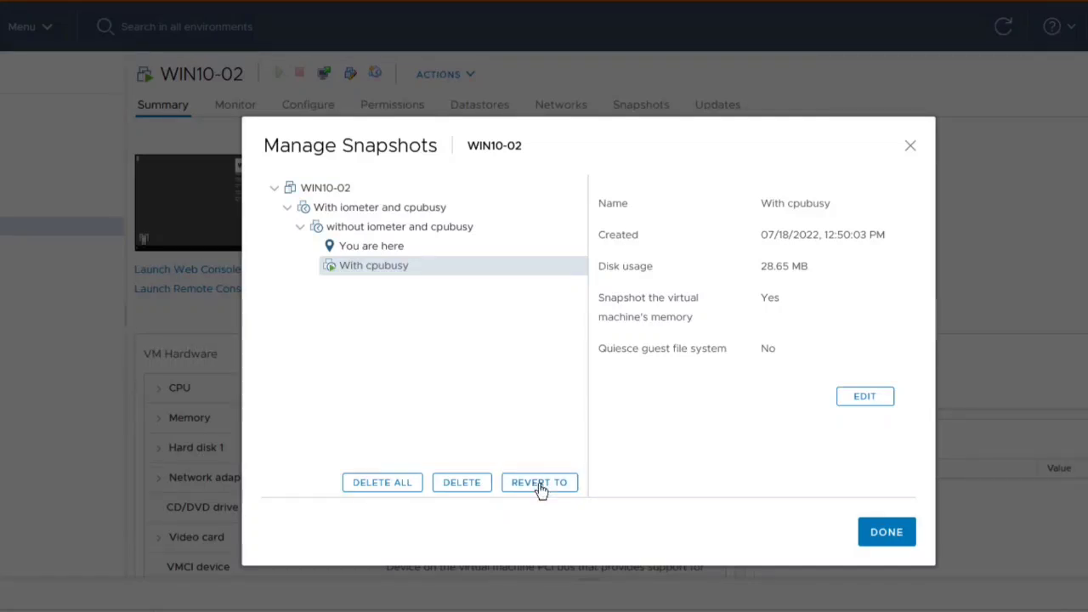
pyautogui.click(540, 484)
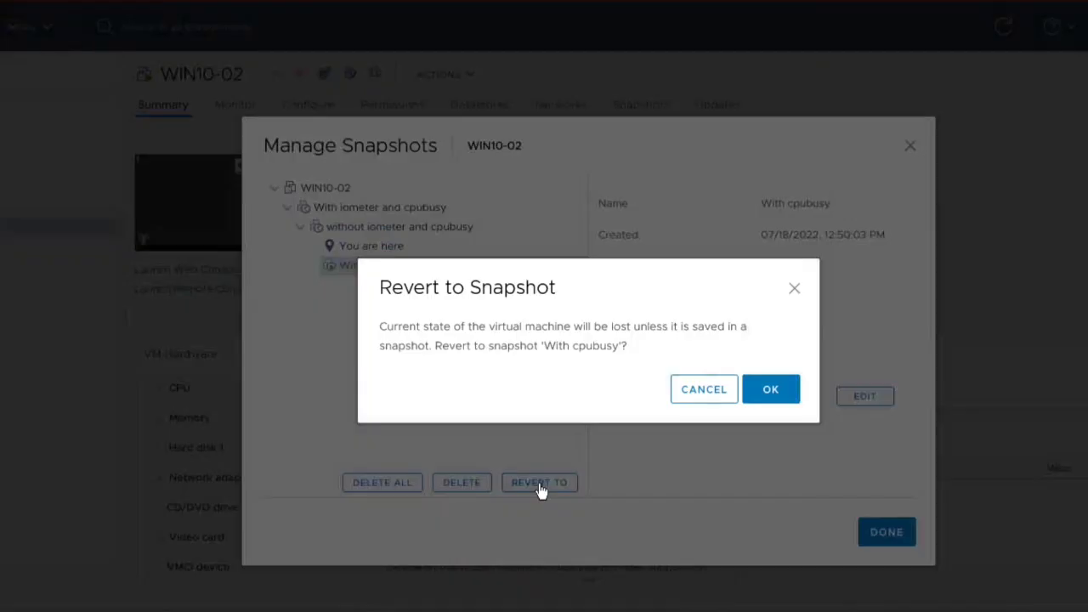
pyautogui.click(769, 390)
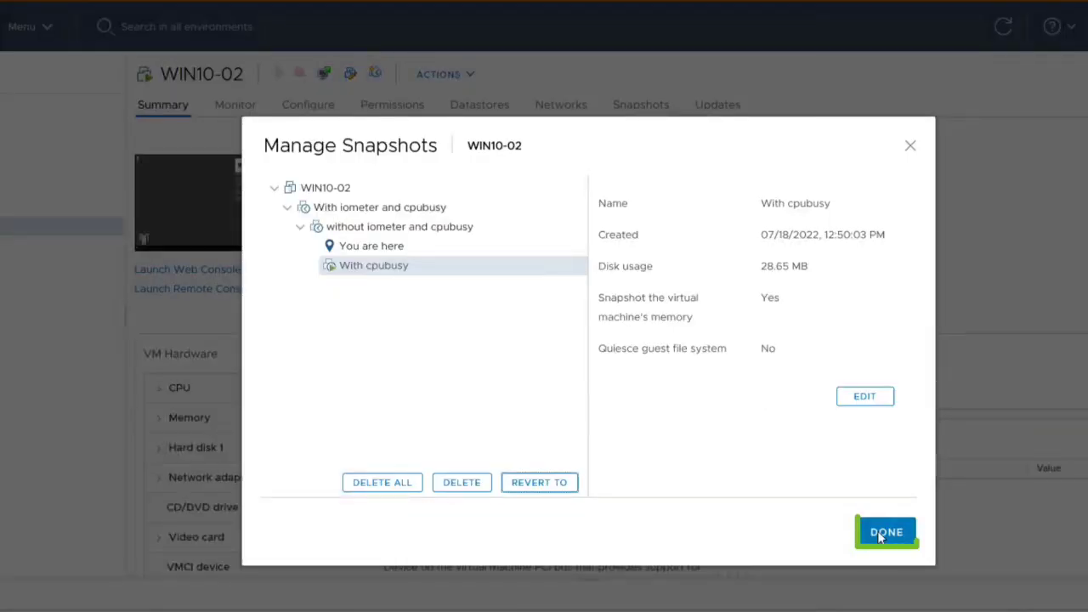
pyautogui.click(879, 538)
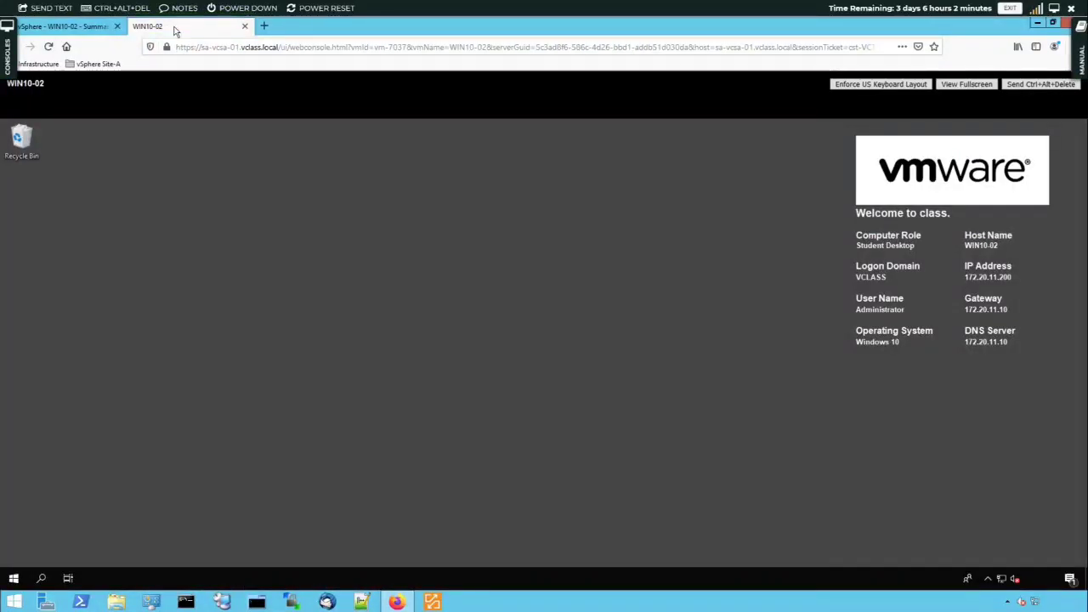
pyautogui.click(47, 46)
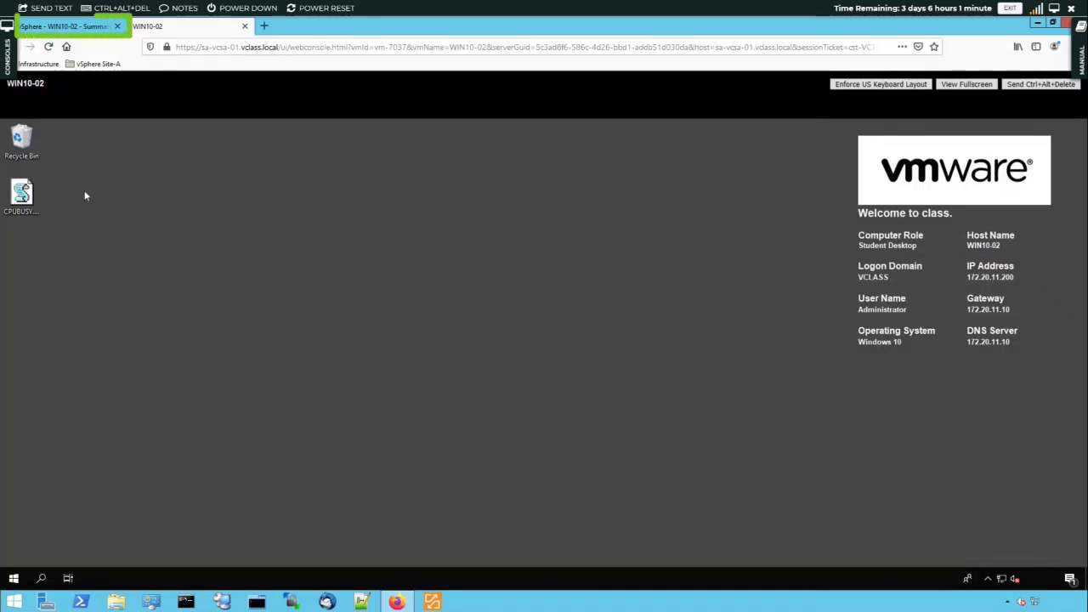
# Check the current position in WIN10-02's snapshot tree, close the snapshot manager and view the desktop in the web console.
pyautogui.click(76, 26)
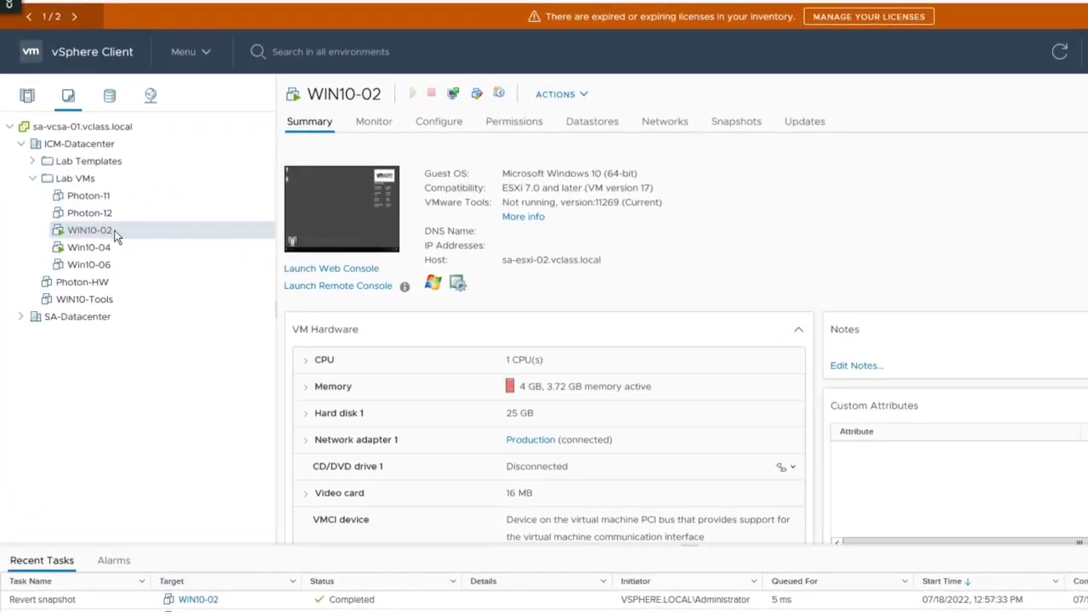
pyautogui.rightClick(91, 252)
pyautogui.moveTo(209, 217)
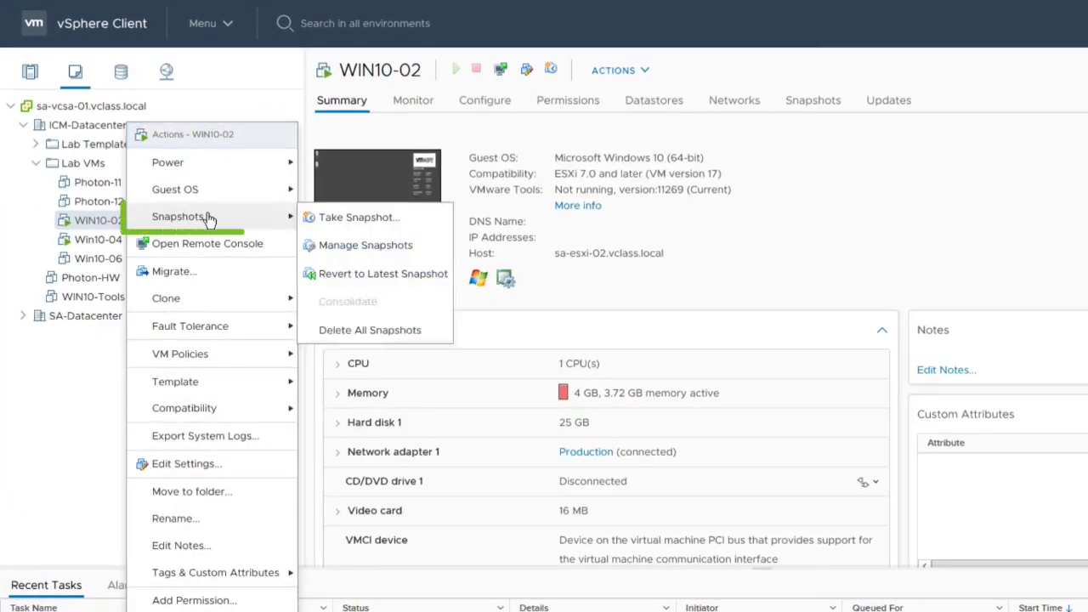
pyautogui.click(361, 247)
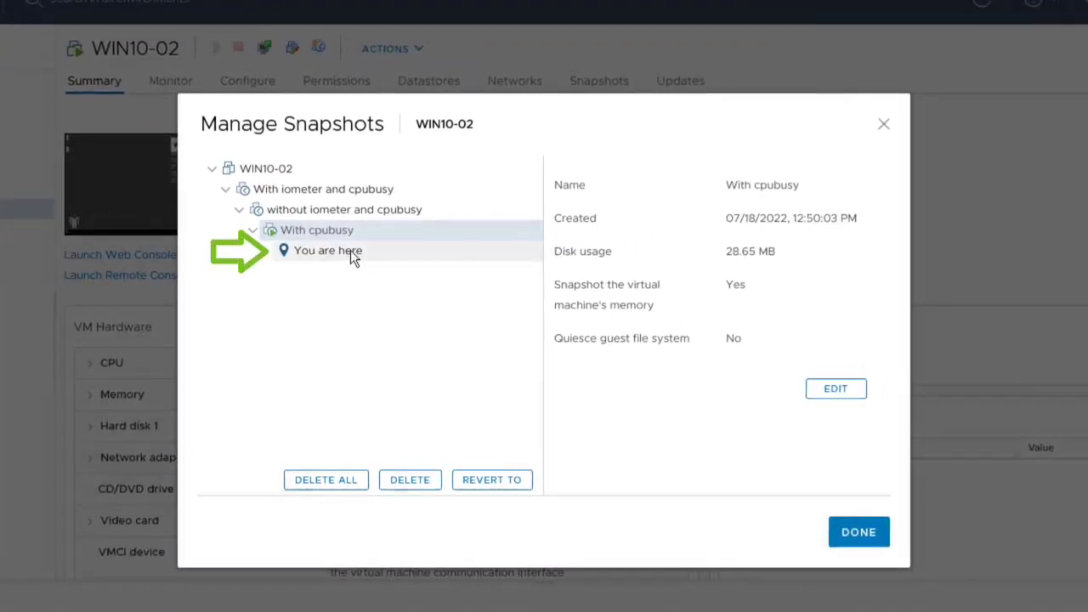
pyautogui.click(869, 544)
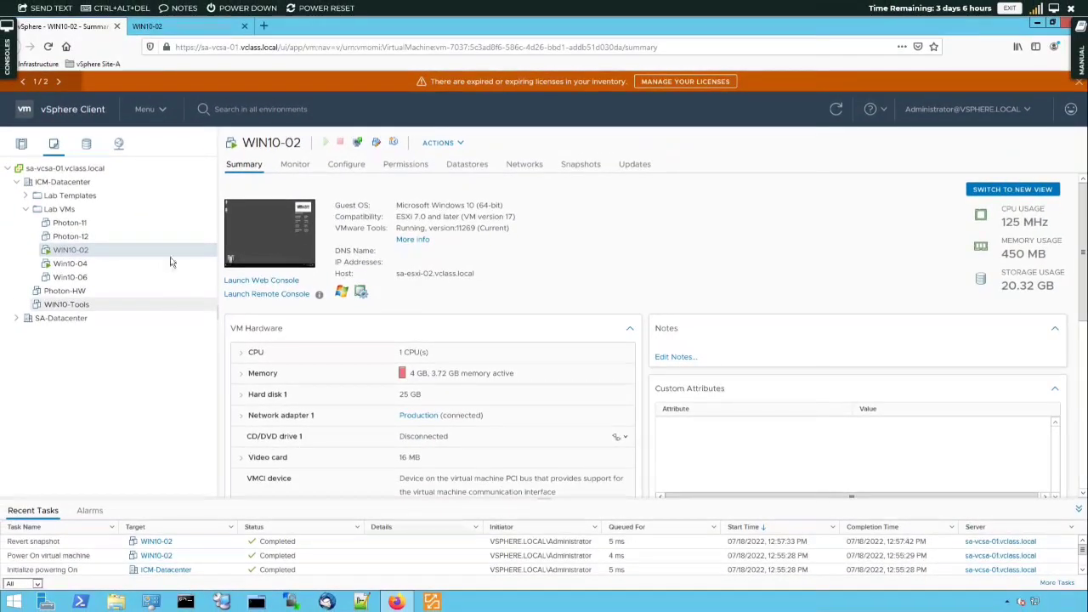
pyautogui.click(157, 27)
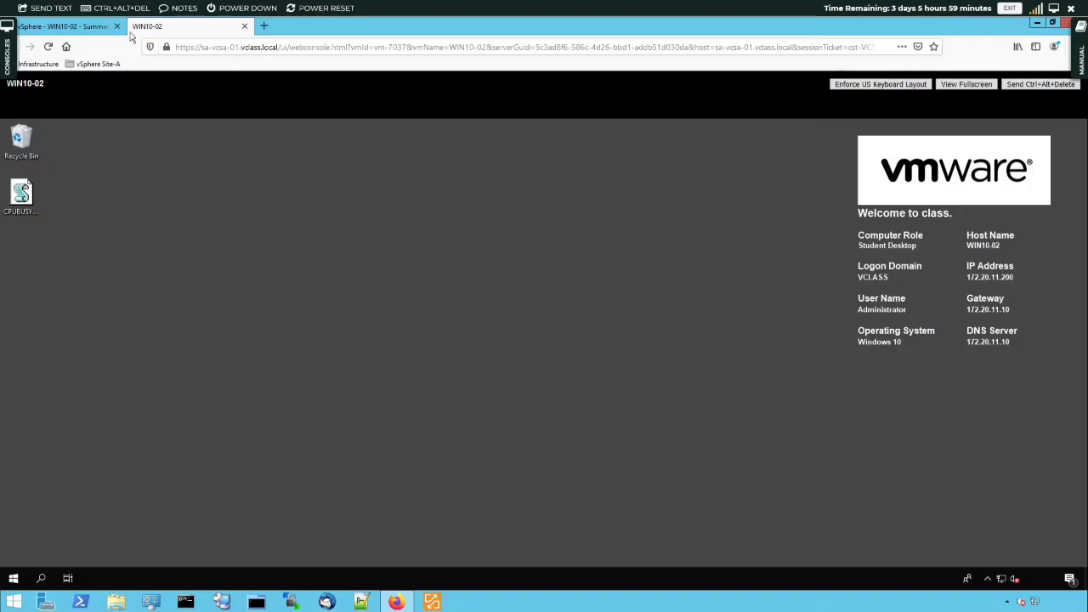
# Review the details of each WIN10-02 snapshot, delete the "without iometer and cpubusy" snapshot and close the snapshot manager.
pyautogui.click(91, 28)
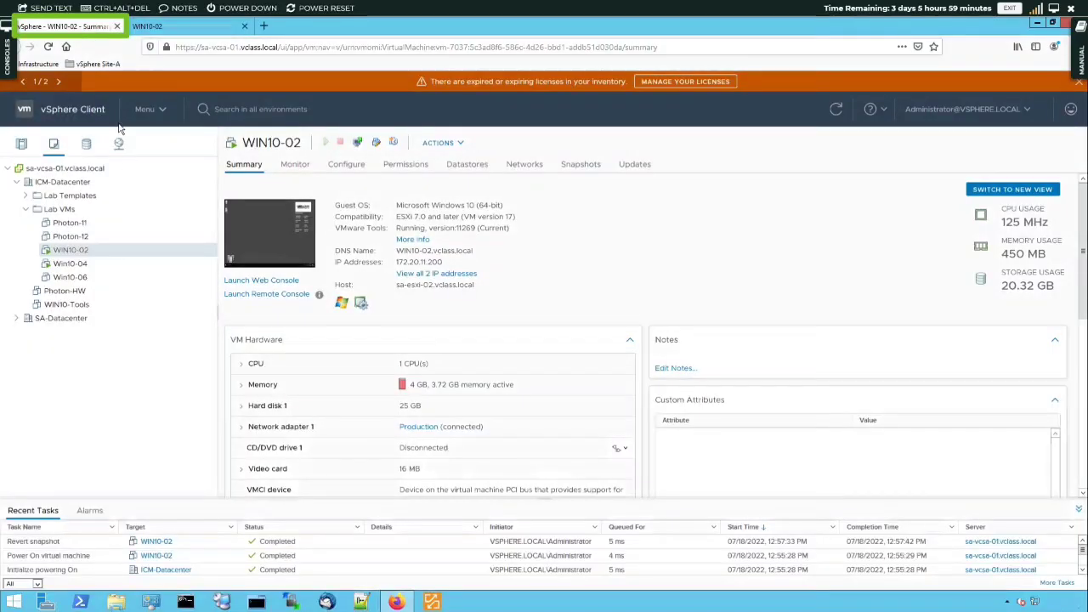
pyautogui.rightClick(77, 250)
pyautogui.moveTo(113, 247)
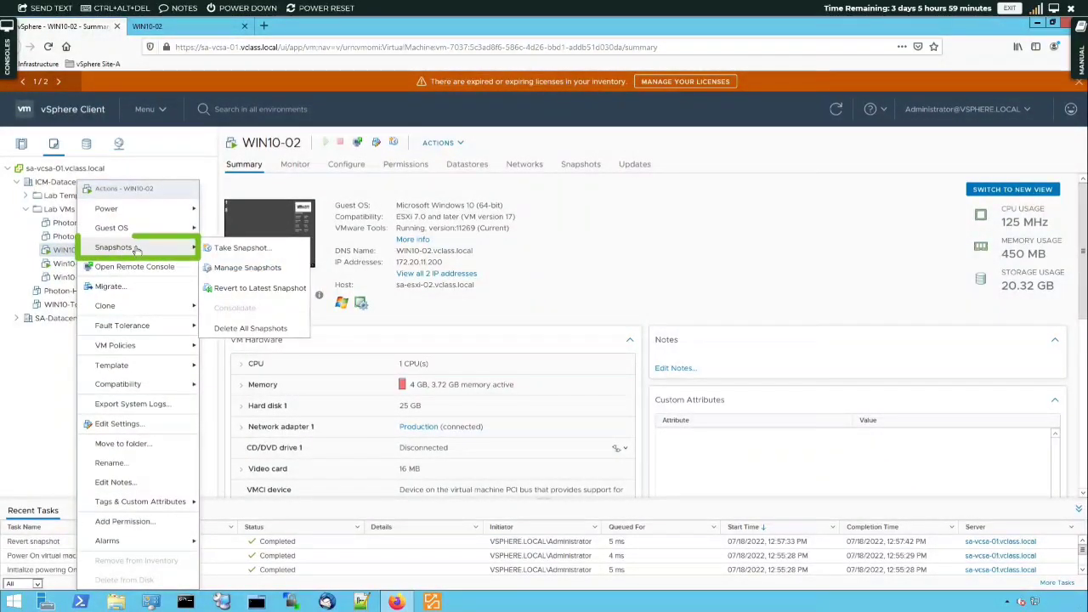
pyautogui.click(249, 269)
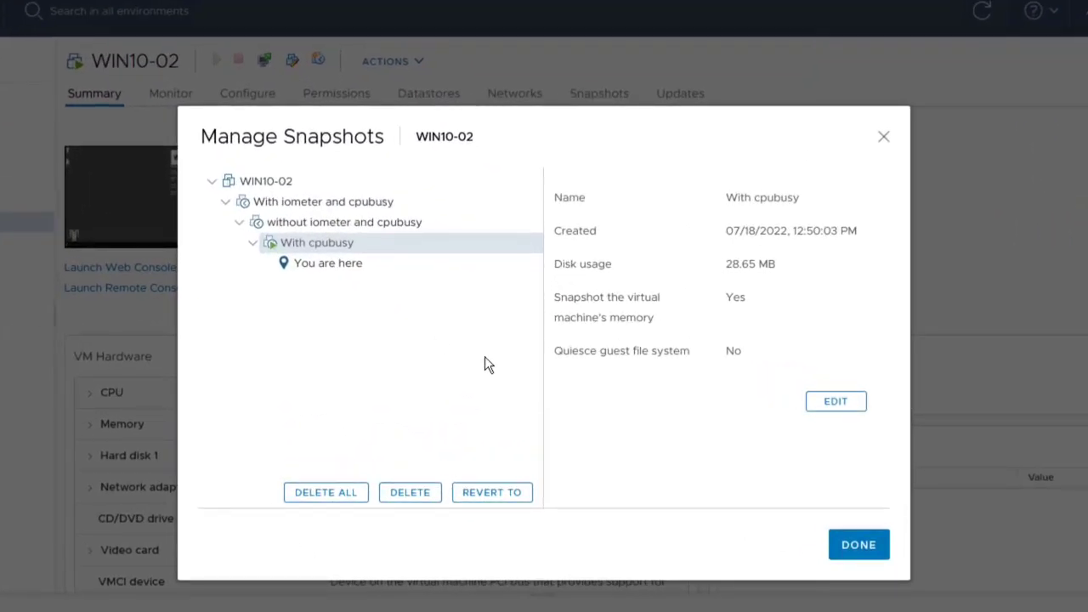
pyautogui.click(279, 209)
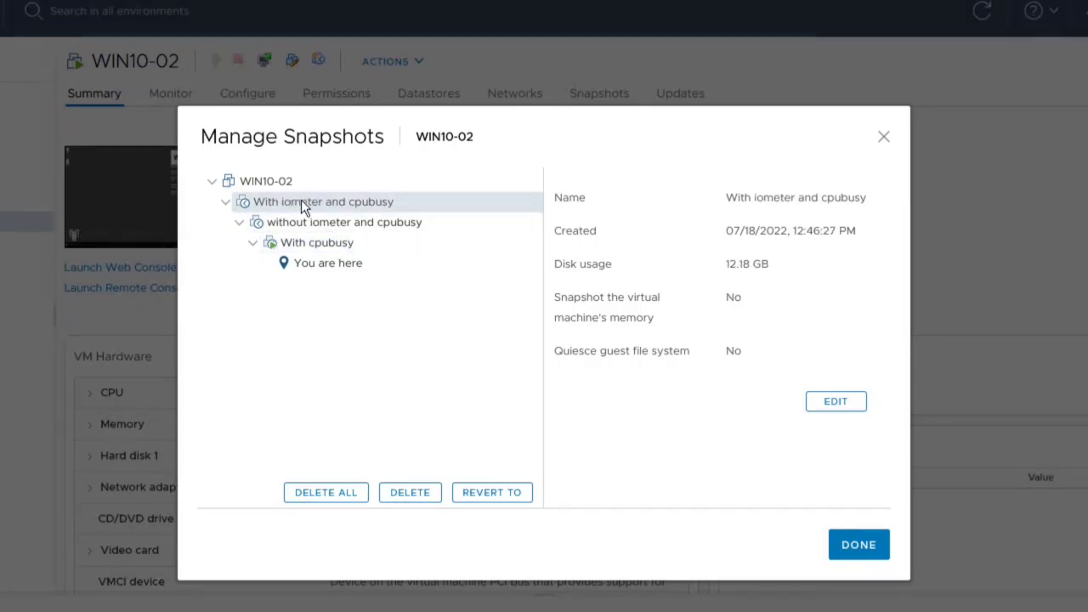
pyautogui.click(350, 221)
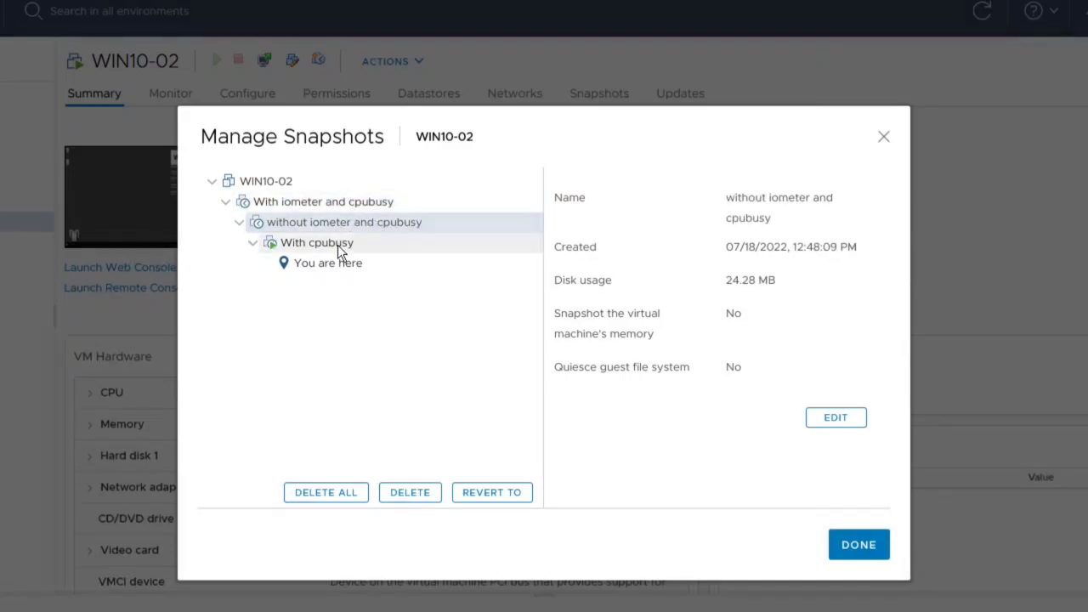
pyautogui.click(408, 248)
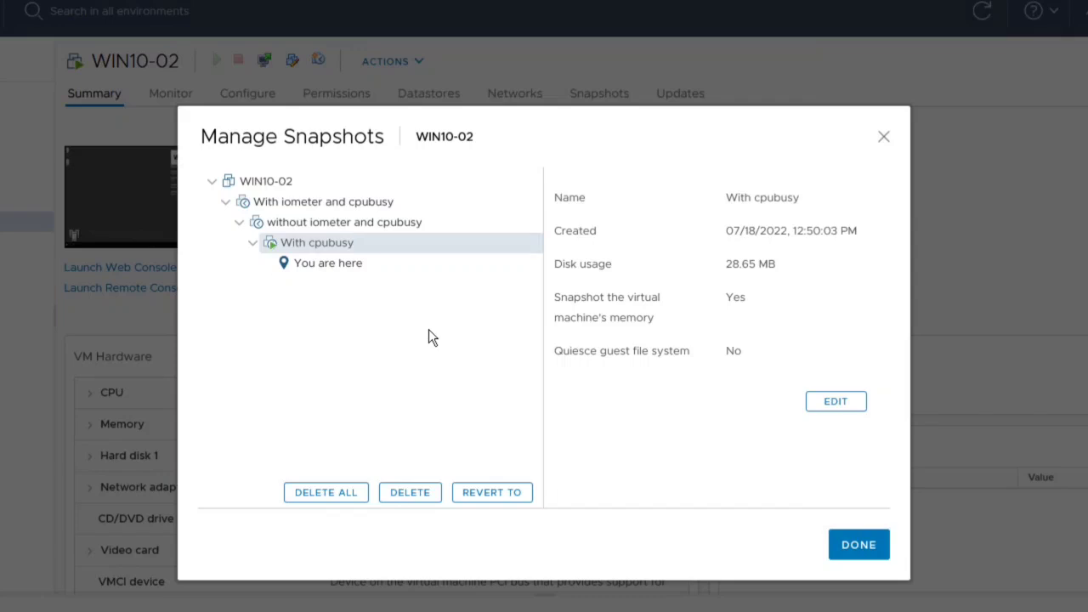
pyautogui.click(318, 223)
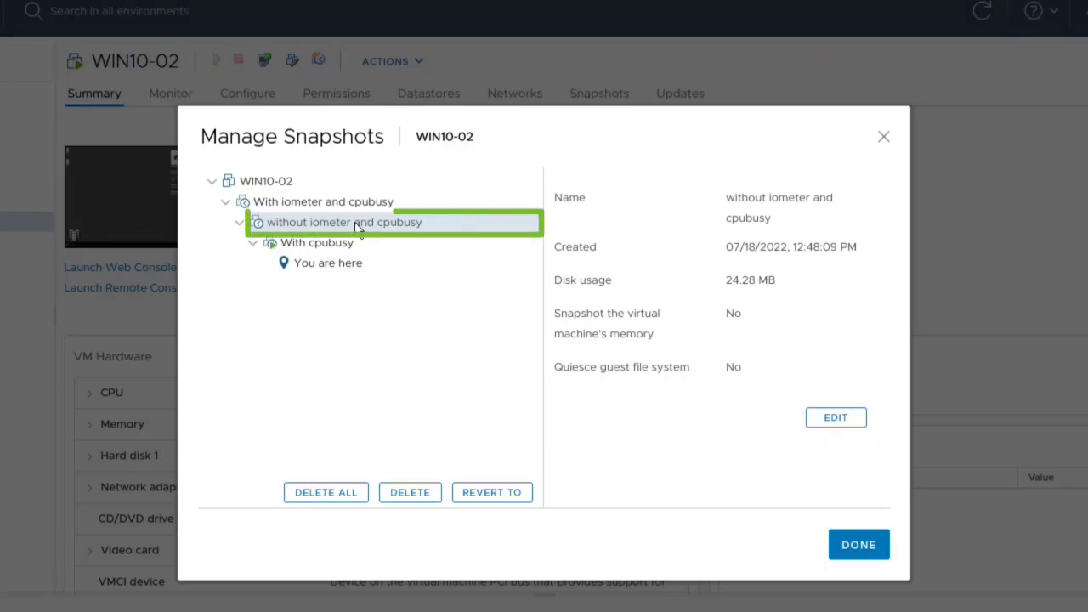
pyautogui.click(415, 494)
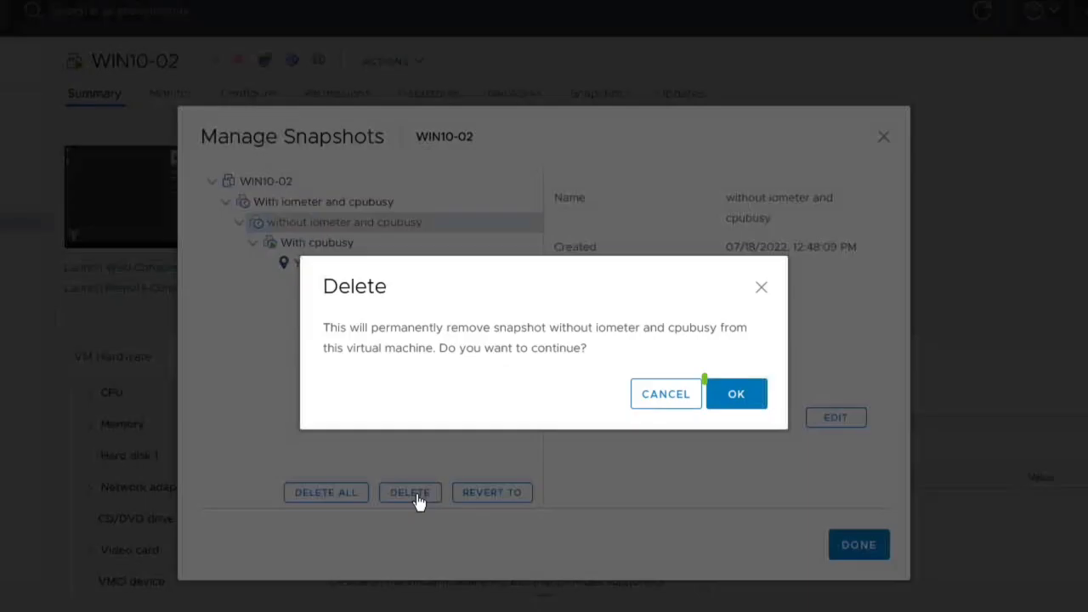
pyautogui.click(736, 393)
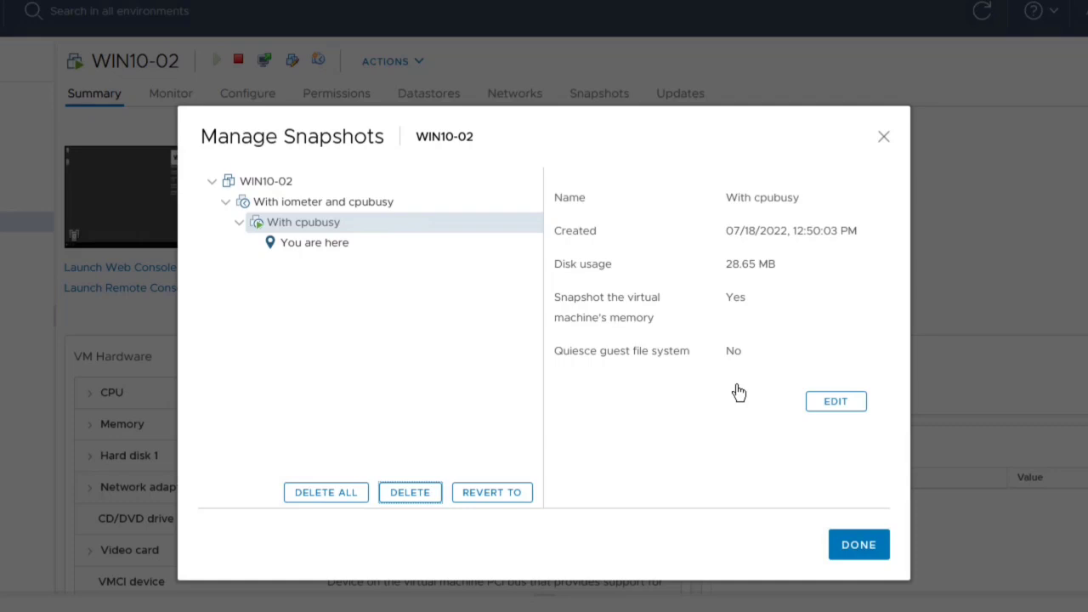
pyautogui.click(850, 548)
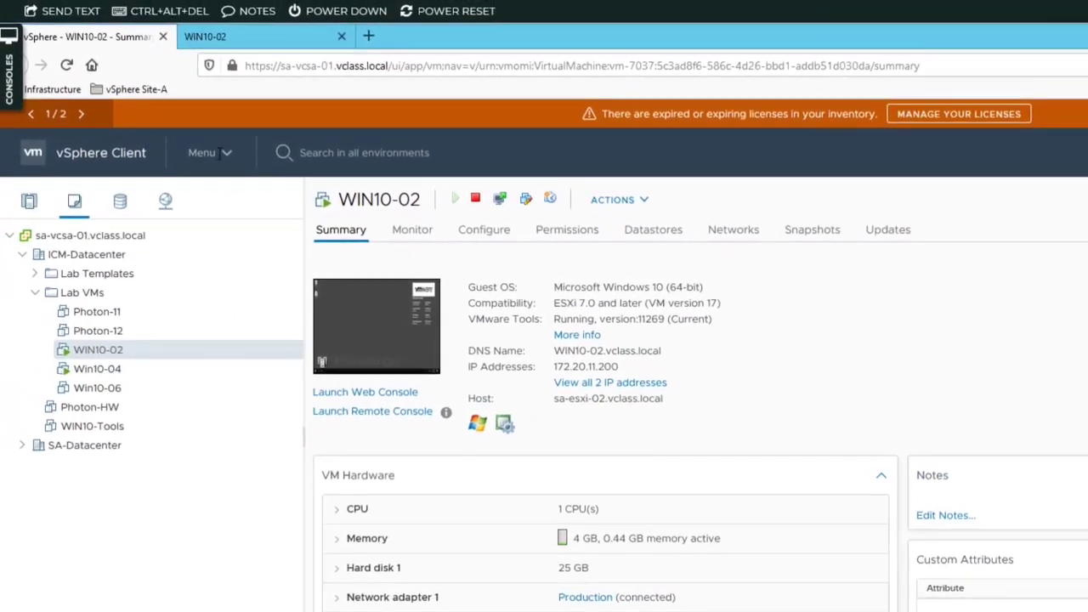
# Reload WIN10-02's web console to check the desktop and return to the virtual machine's summary.
pyautogui.click(237, 43)
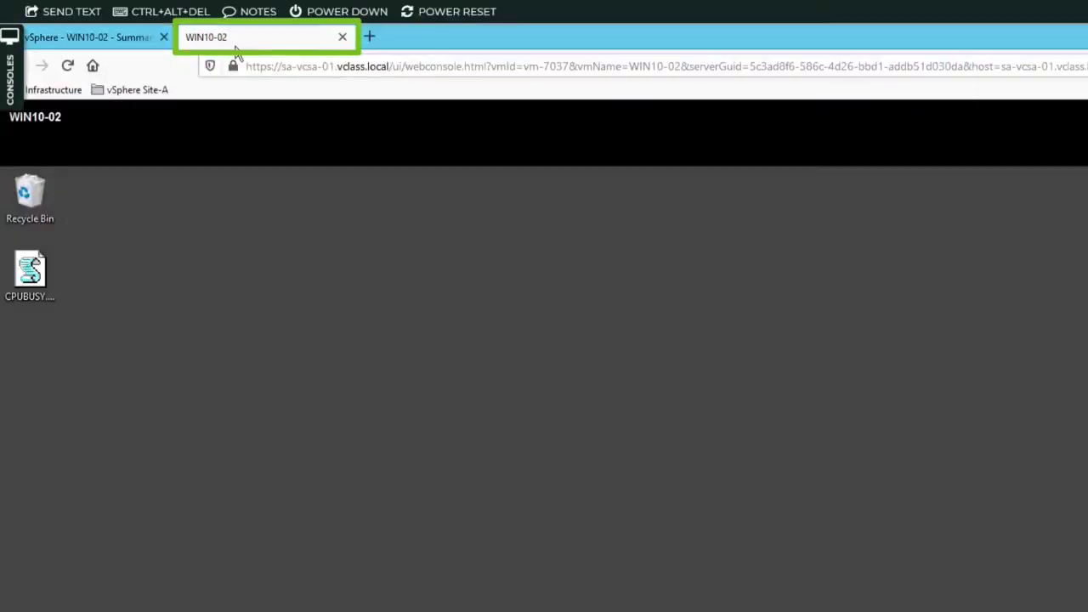
pyautogui.click(68, 66)
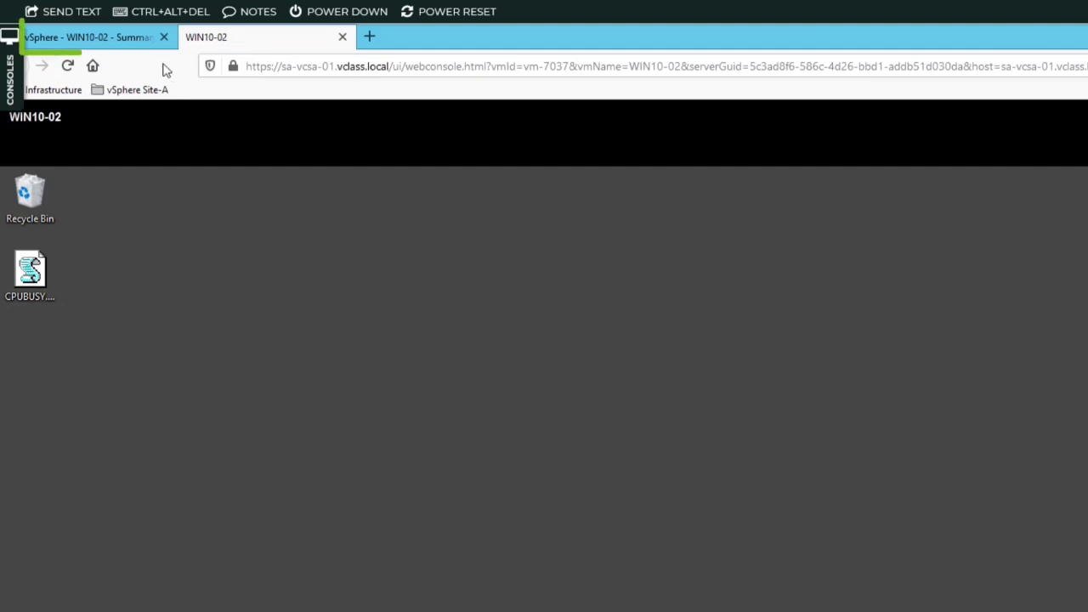
pyautogui.click(111, 37)
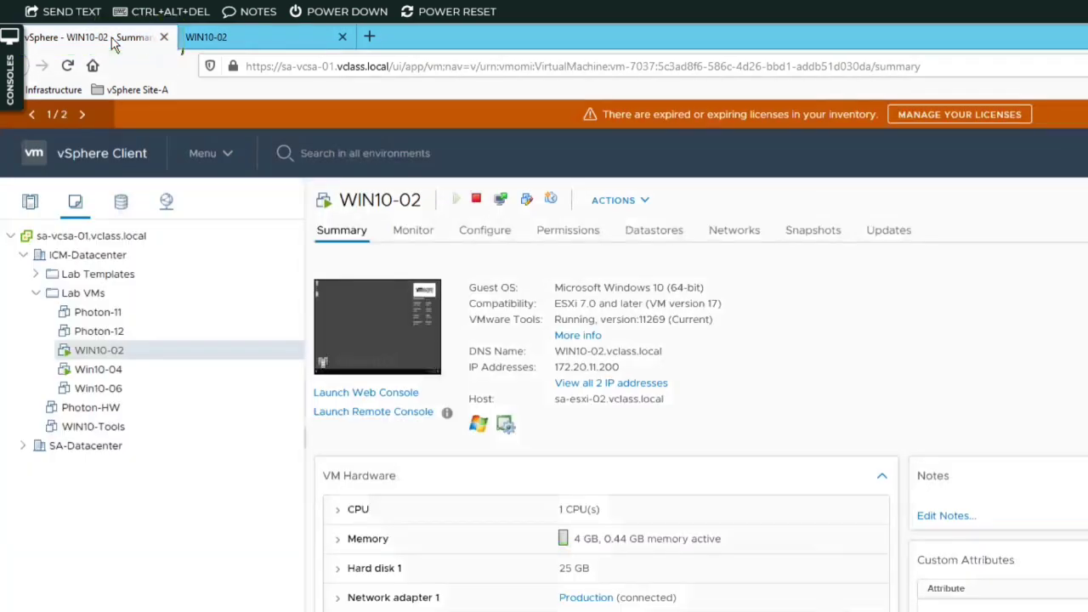
# Review the details of WIN10-02's "With iometer and cpubusy" and "With cpubusy" snapshots, delete all snapshots and close the snapshot manager.
pyautogui.rightClick(108, 350)
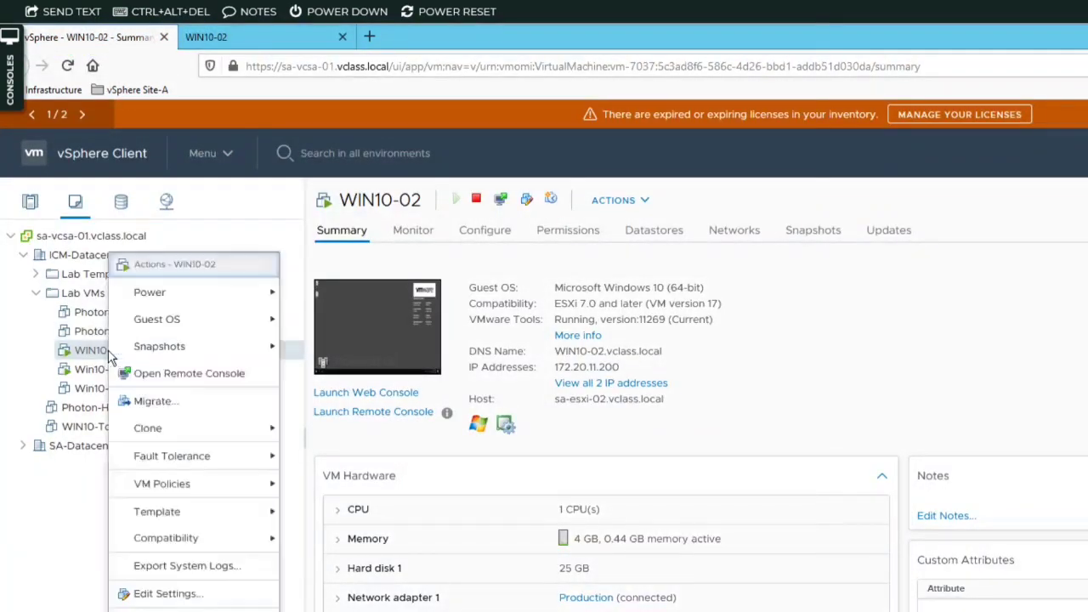
pyautogui.moveTo(179, 352)
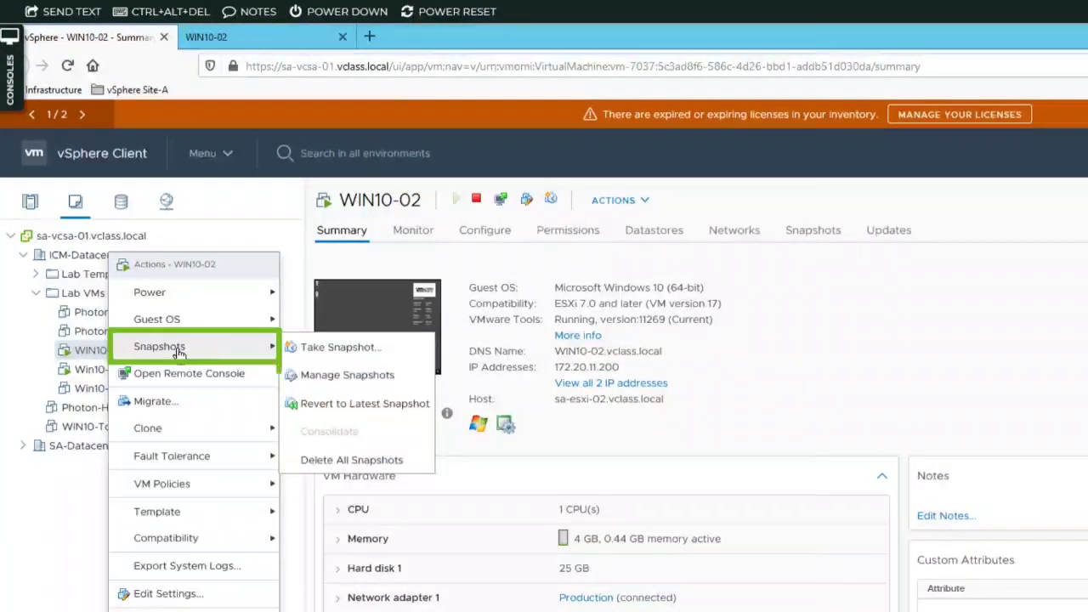
pyautogui.click(331, 375)
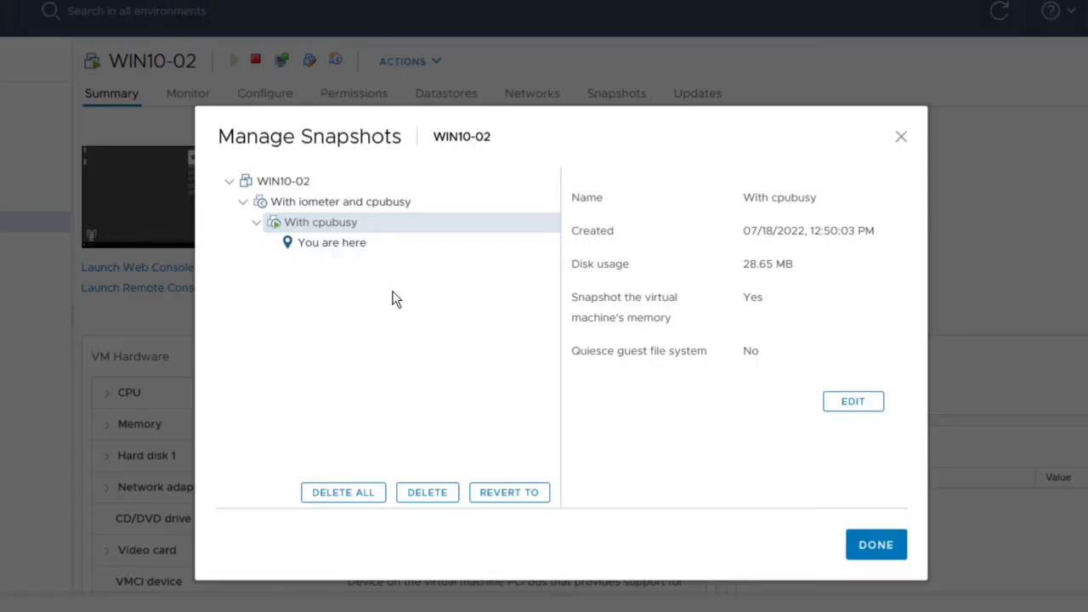
pyautogui.click(340, 208)
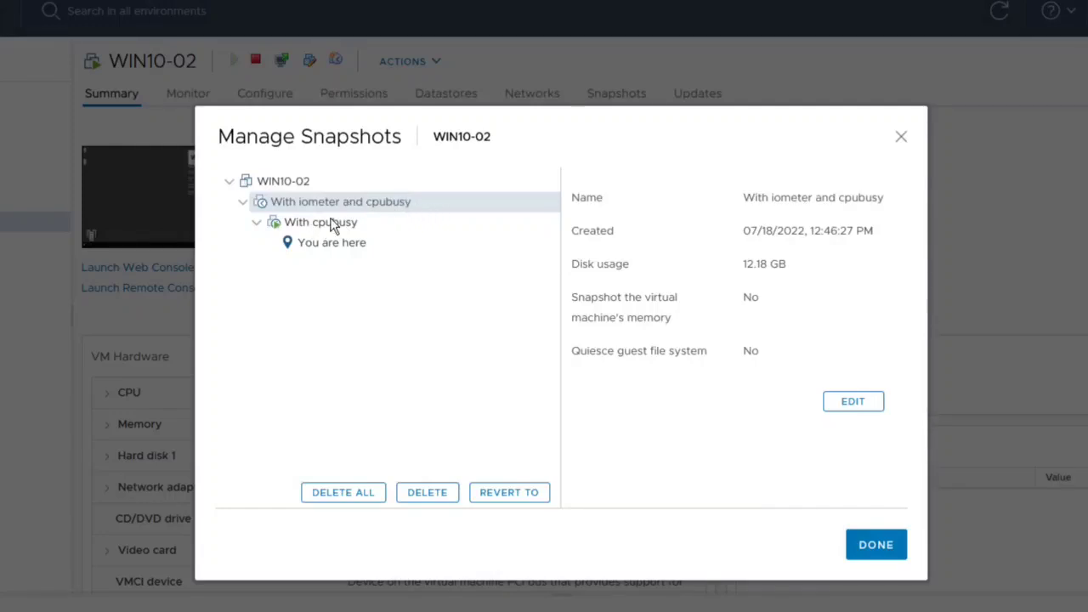
pyautogui.click(402, 231)
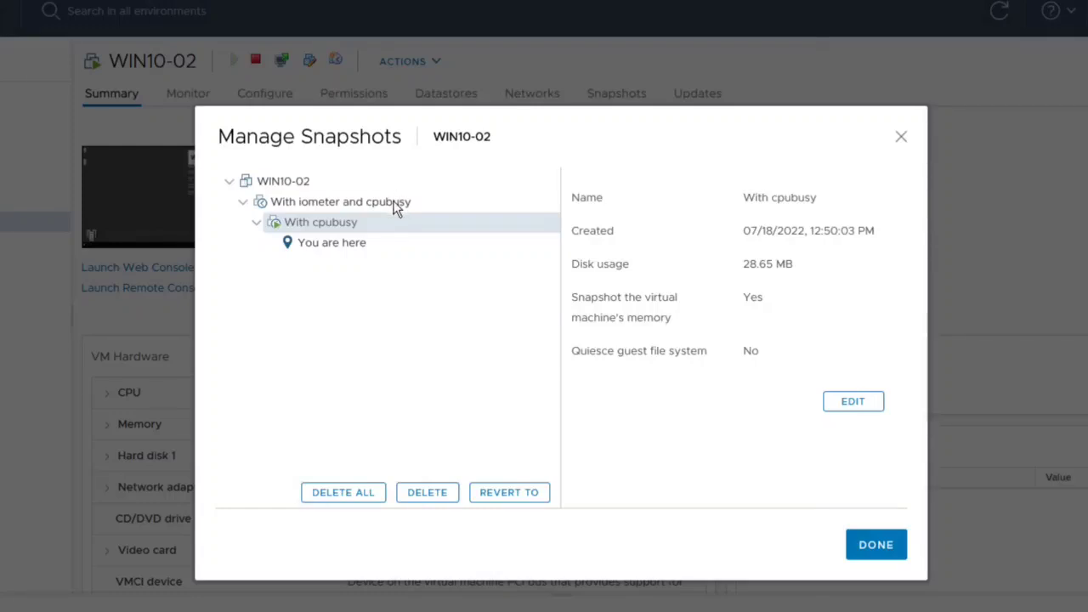
pyautogui.click(395, 204)
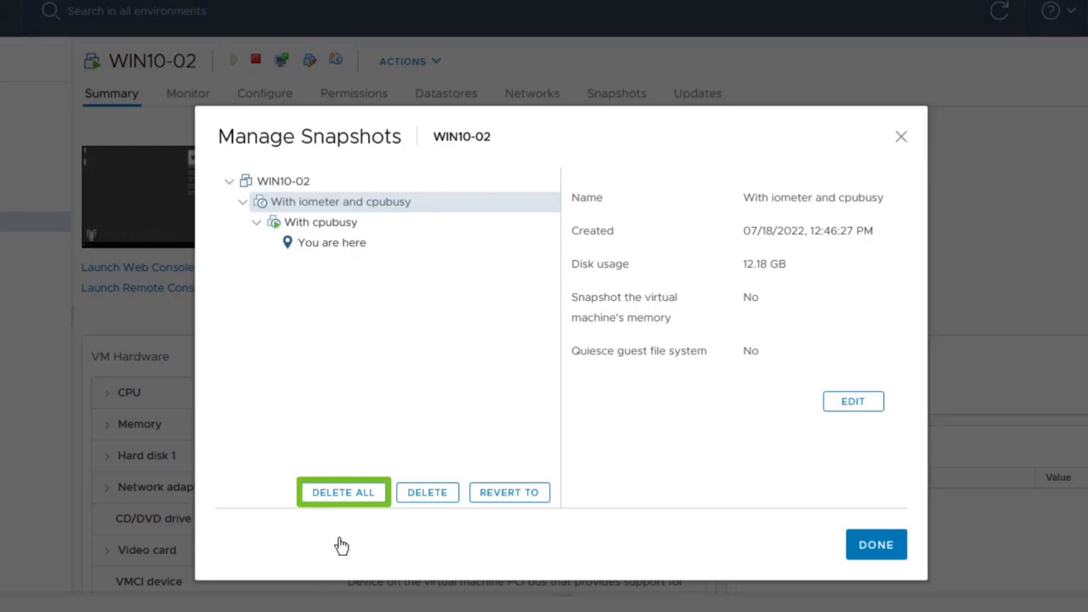
pyautogui.click(344, 495)
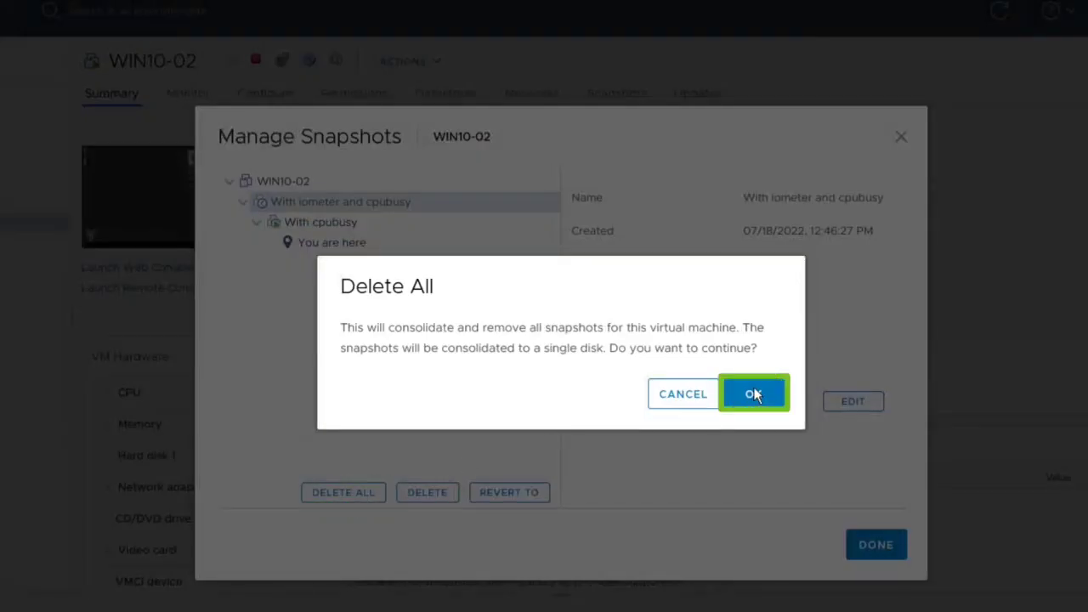
pyautogui.click(754, 393)
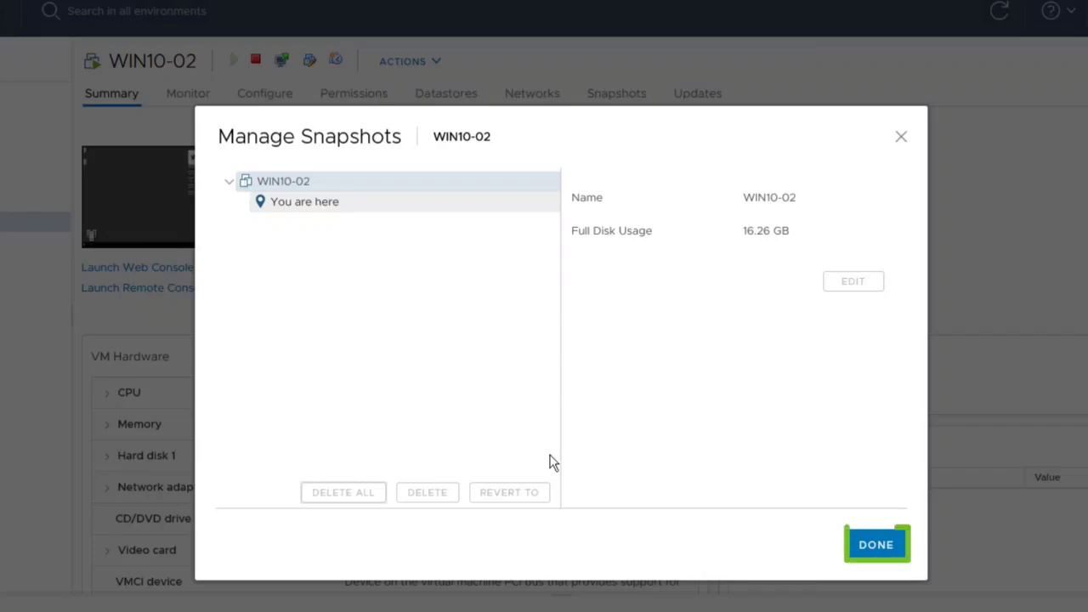
pyautogui.click(870, 545)
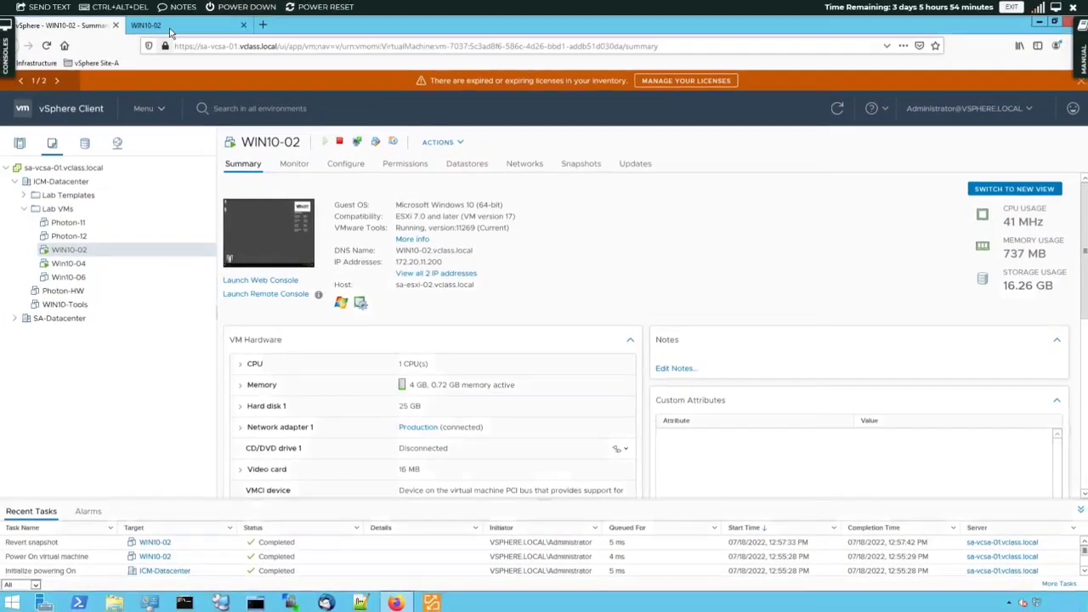
# Reload WIN10-02's web console to check the desktop, and close the console.
pyautogui.click(132, 4)
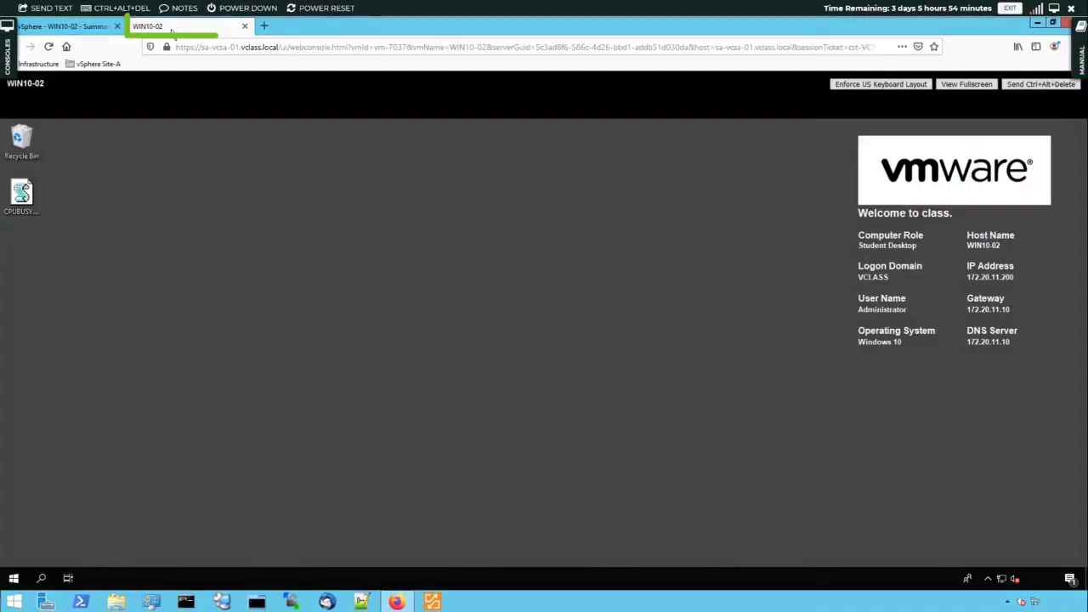
pyautogui.click(48, 45)
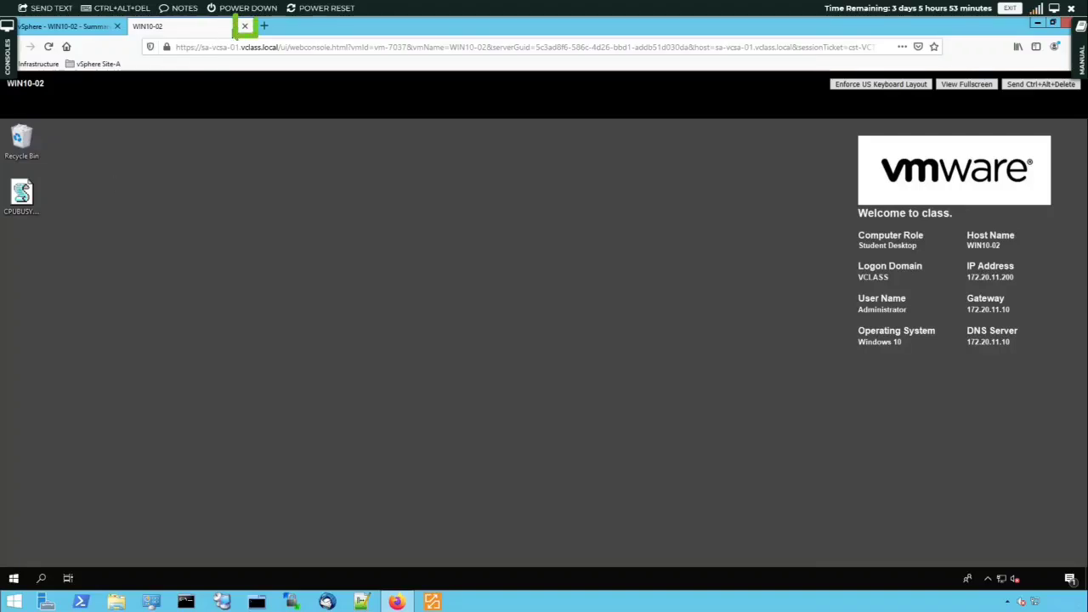
pyautogui.click(244, 26)
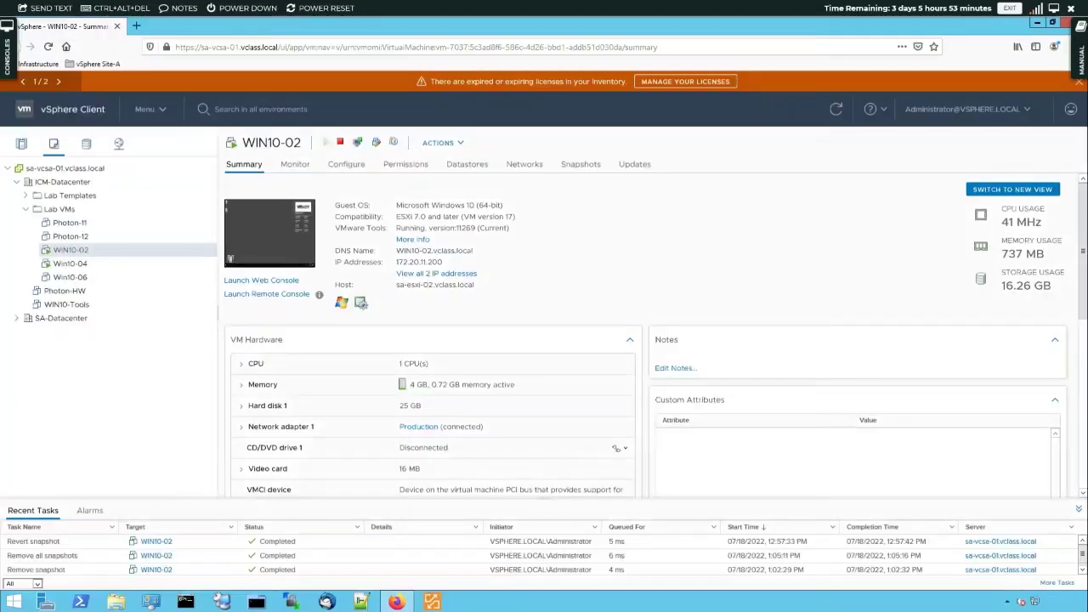